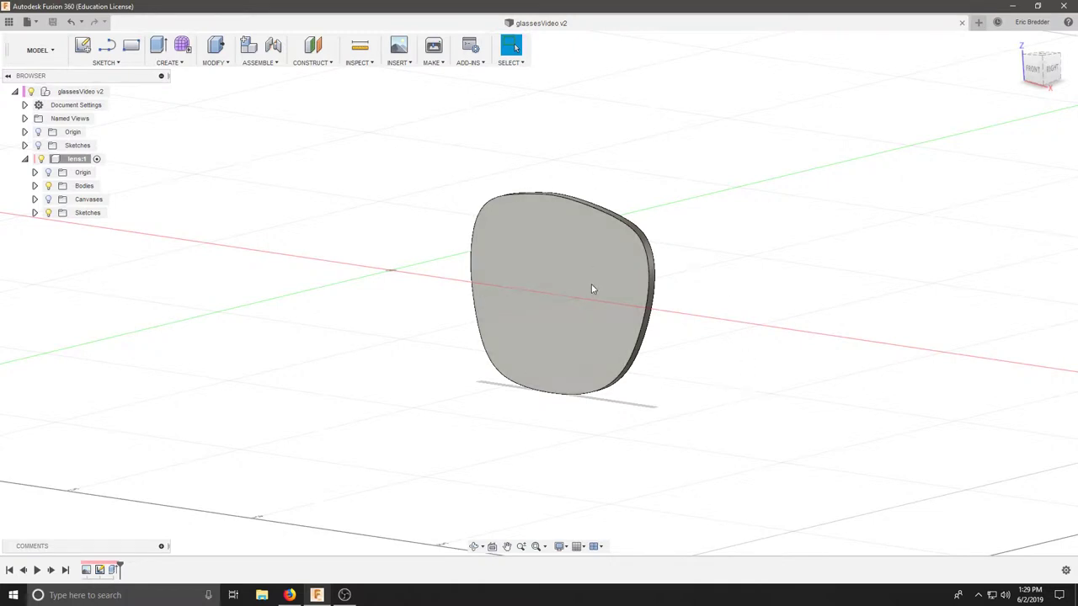
# - Add a new component under the design root and name it frameHalf
pyautogui.rightClick(81, 93)
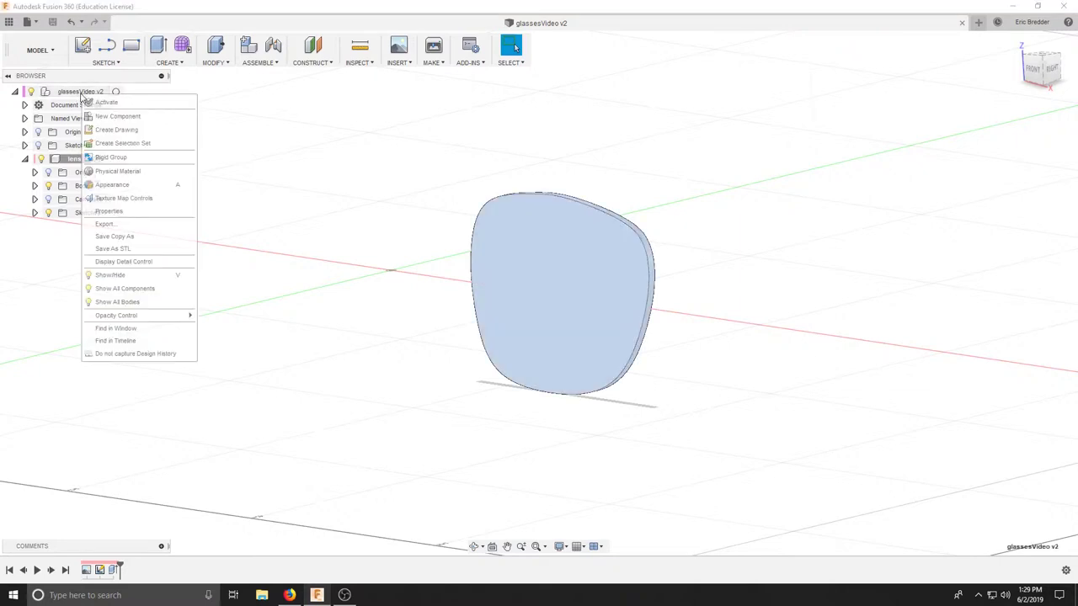
pyautogui.click(105, 117)
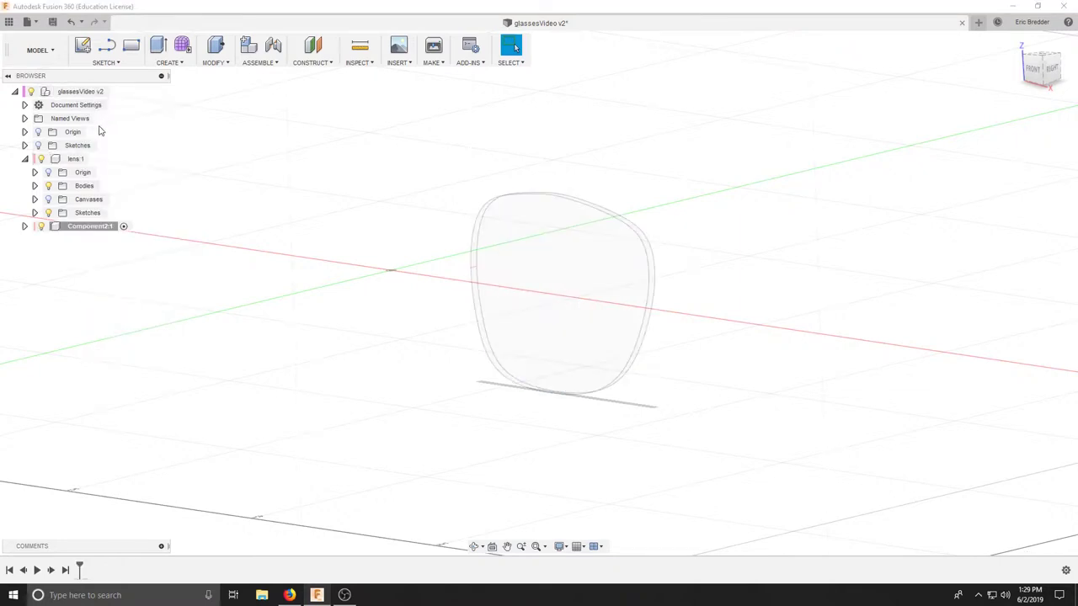
pyautogui.doubleClick(98, 229)
pyautogui.write('lf')
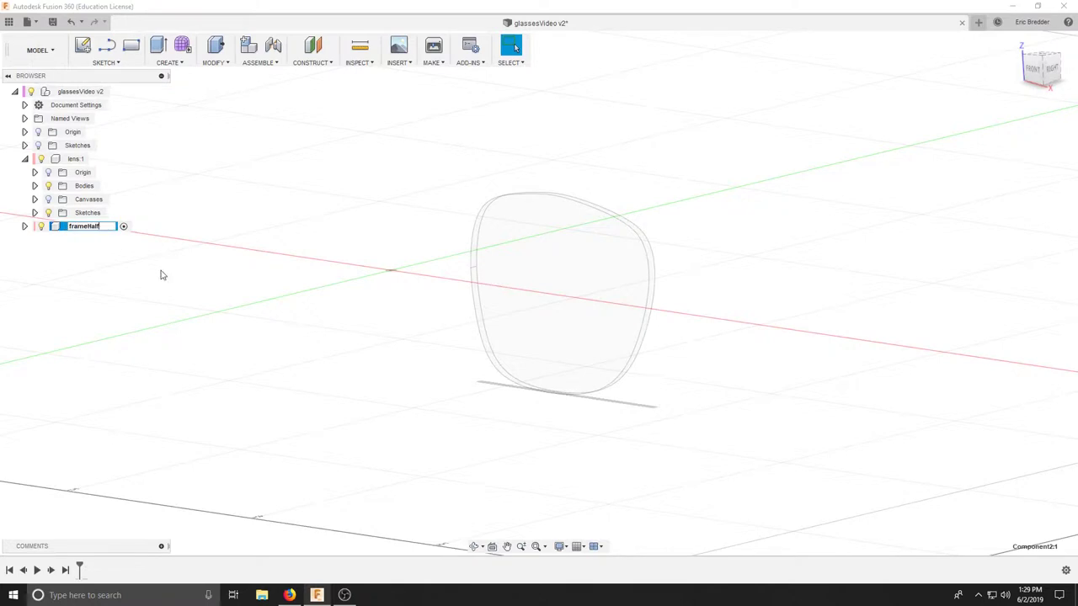
pyautogui.press('Return')
# - Attach raybanWayfarer from the Desktop as a canvas on the XZ plane, viewed from the front
pyautogui.click(402, 68)
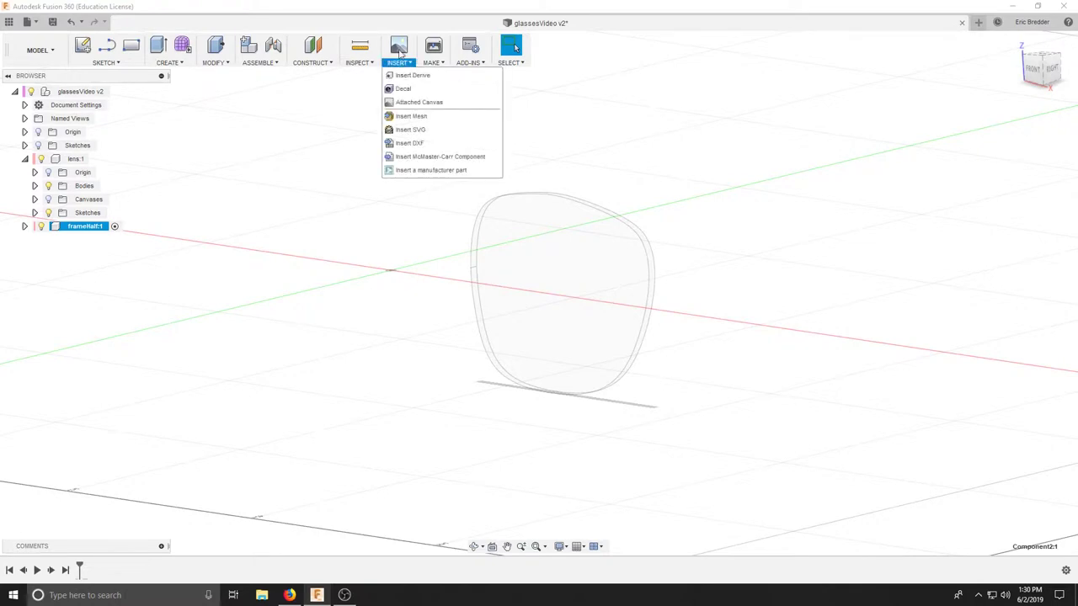
pyautogui.click(425, 102)
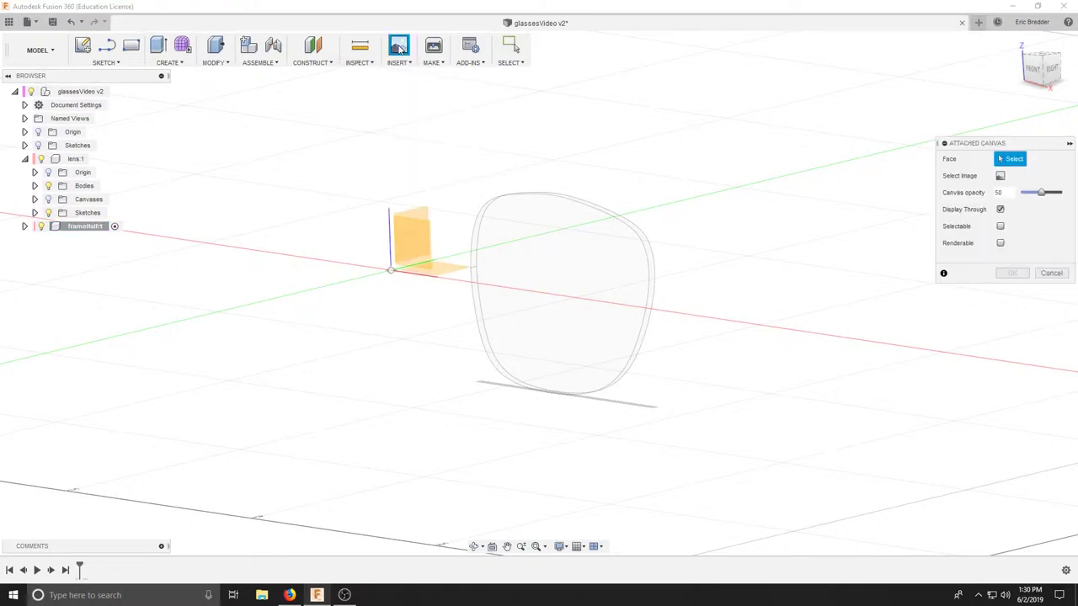
pyautogui.click(411, 249)
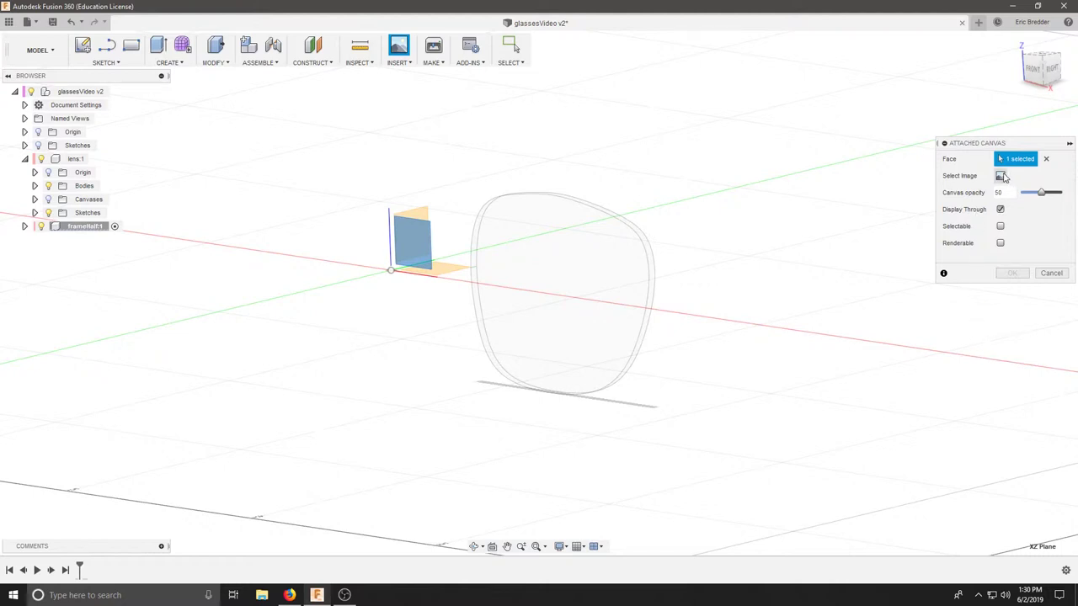
pyautogui.click(999, 175)
pyautogui.click(45, 163)
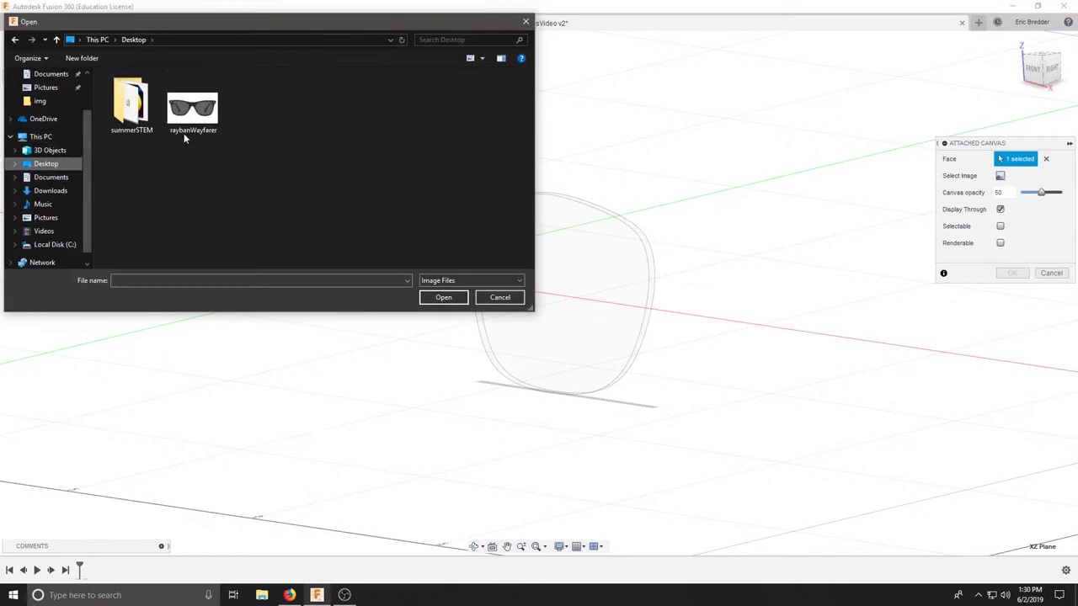
pyautogui.click(236, 109)
pyautogui.click(443, 297)
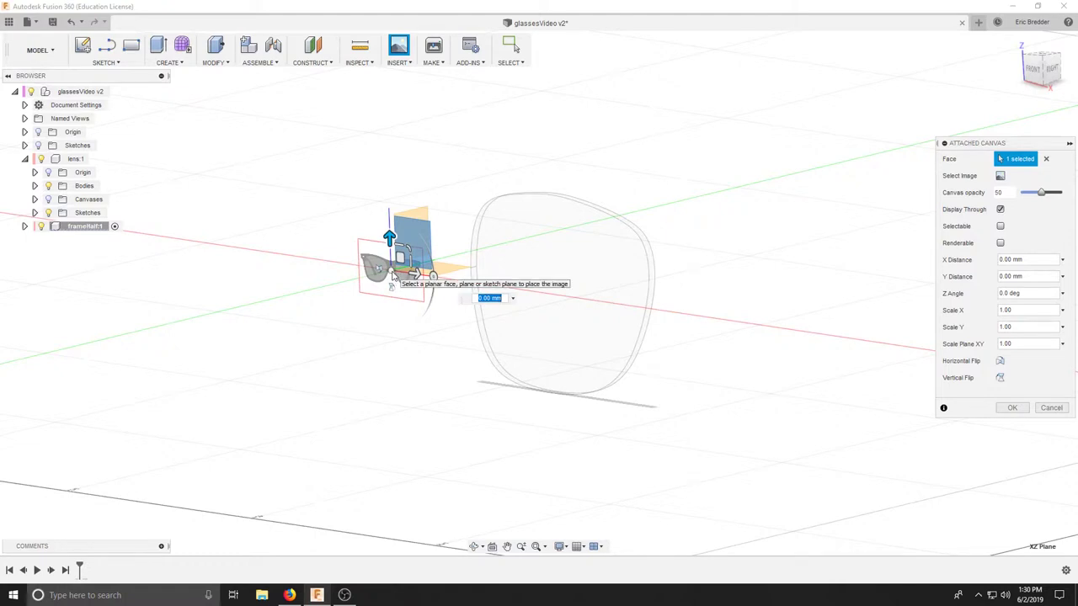
pyautogui.click(1035, 69)
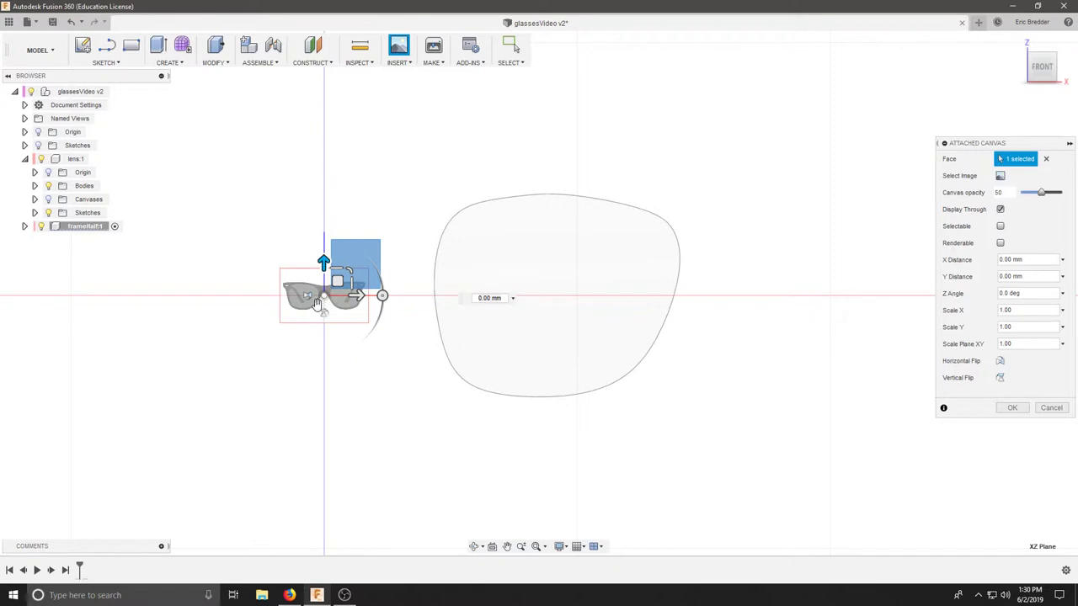
pyautogui.click(1007, 343)
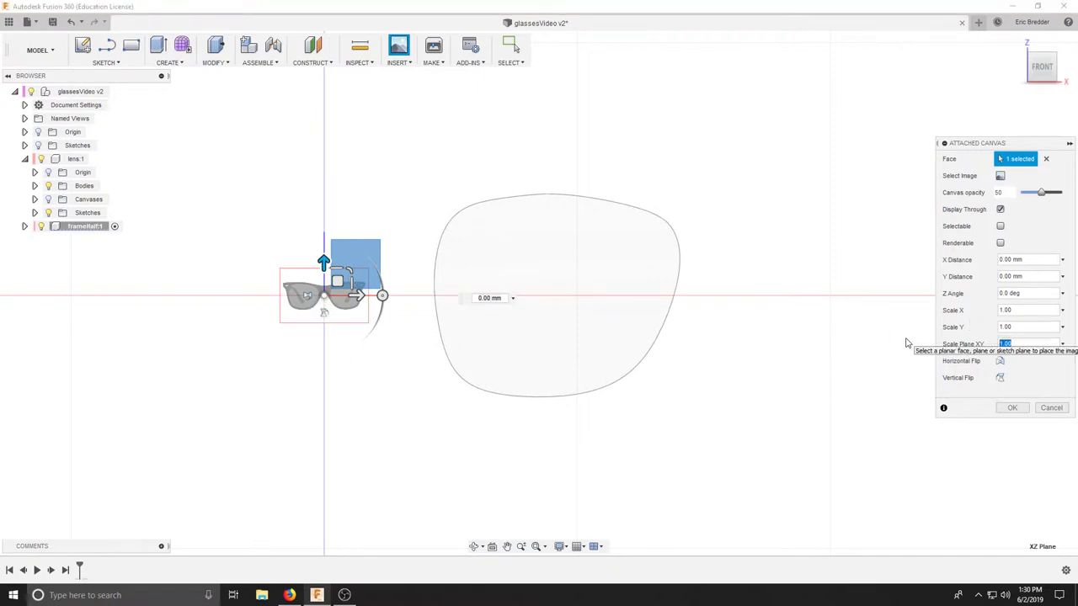
# - Scale the canvas 8 times and try Y scale values of 1.5, 1.2 and 1.3
pyautogui.write('8')
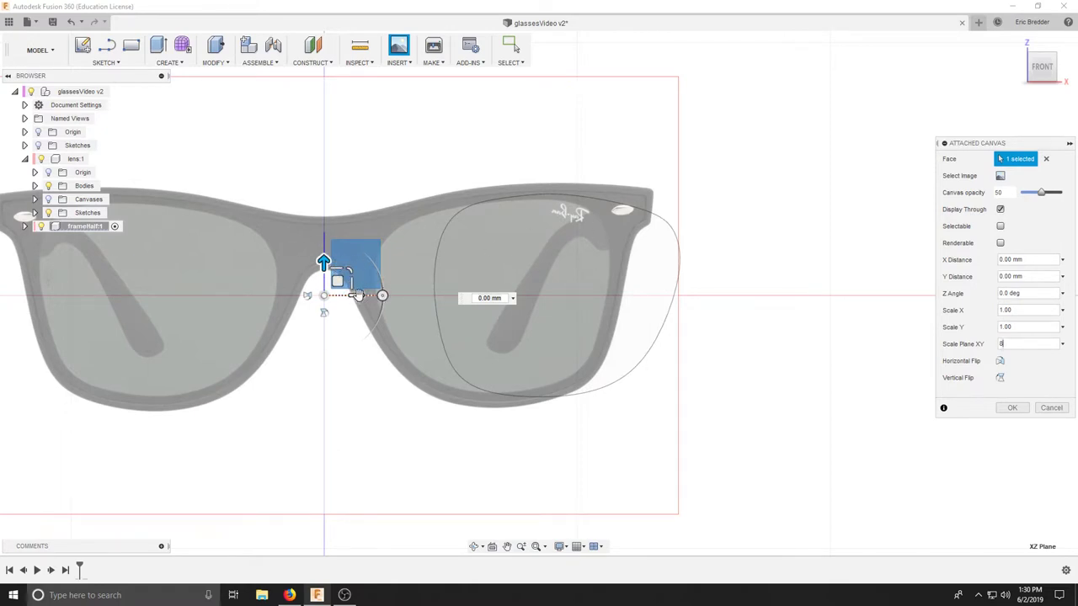
pyautogui.click(1010, 327)
pyautogui.write('1.5')
pyautogui.press('Return')
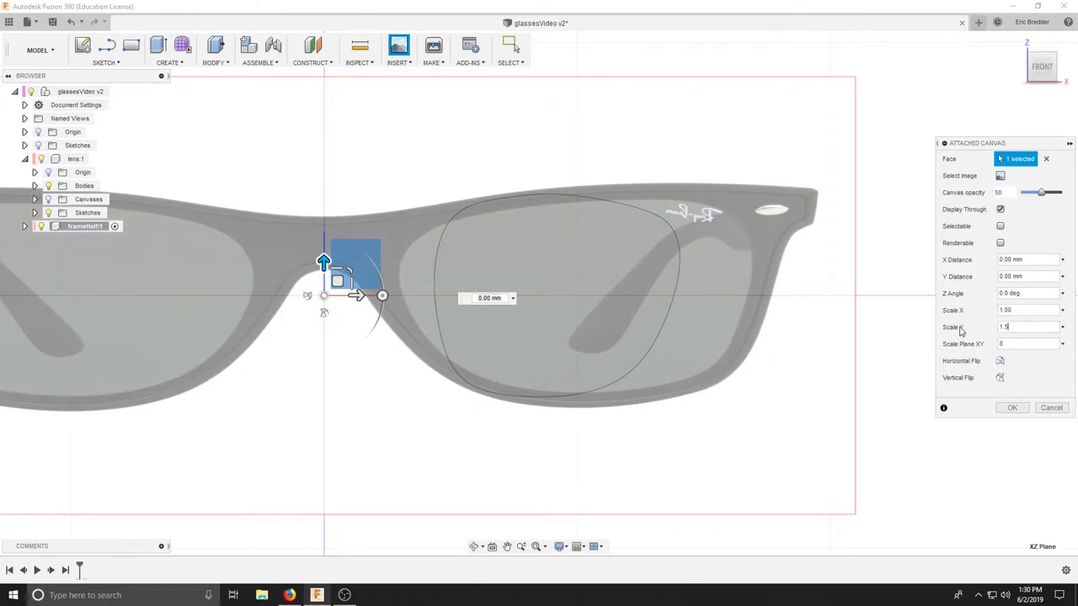
pyautogui.press('Return')
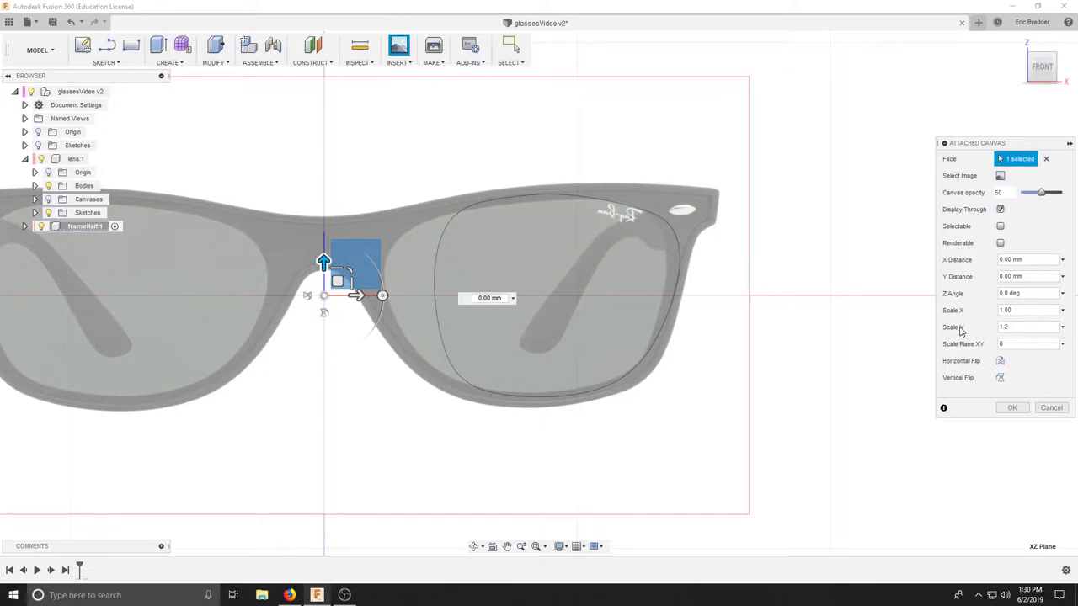
pyautogui.press('Return')
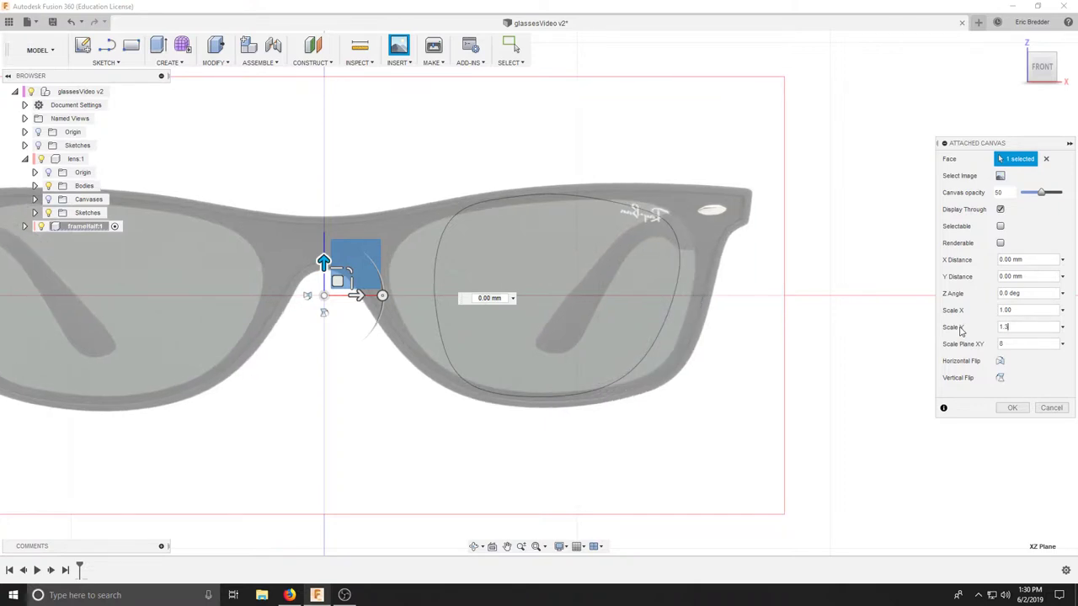
# - Set canvas Scale X to 1.1 and reduce Scale Y to 0.95 to match the lens
pyautogui.doubleClick(1020, 310)
pyautogui.write('1.1')
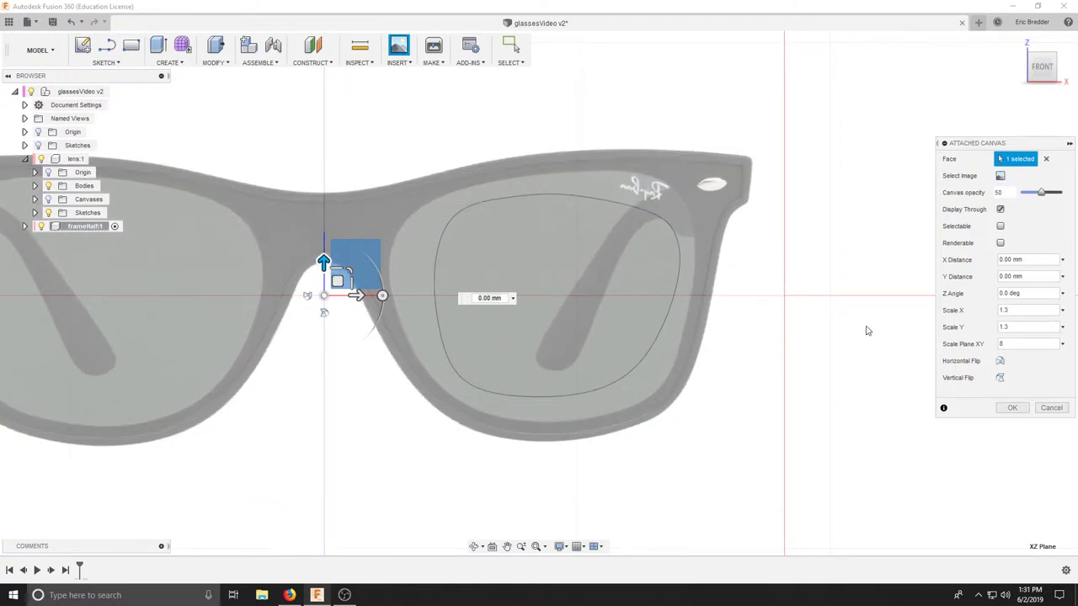
pyautogui.press('Return')
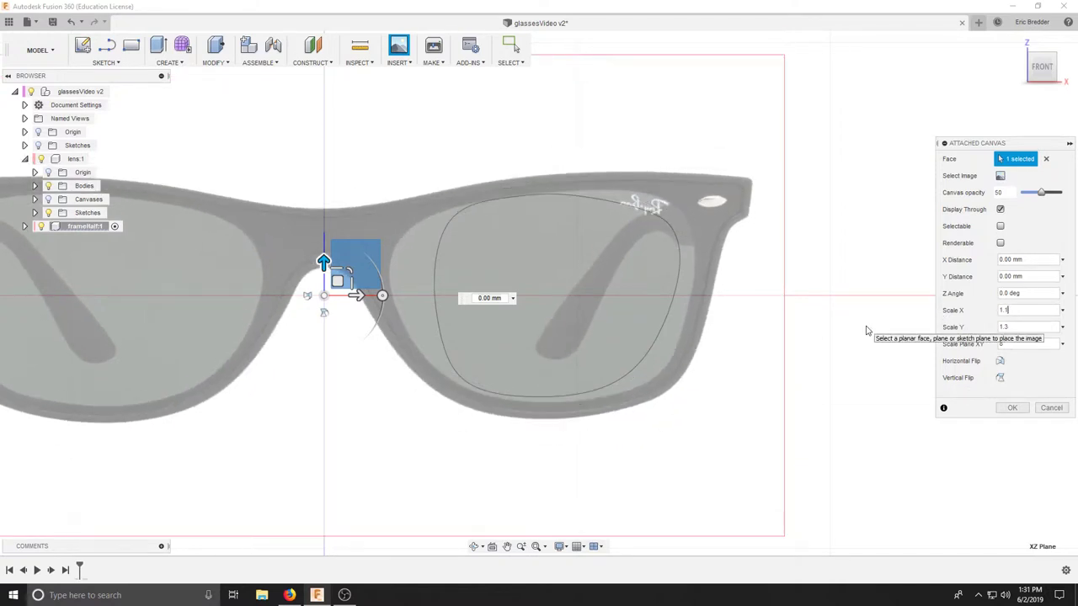
pyautogui.click(1018, 327)
pyautogui.write('1.3')
pyautogui.press('Return')
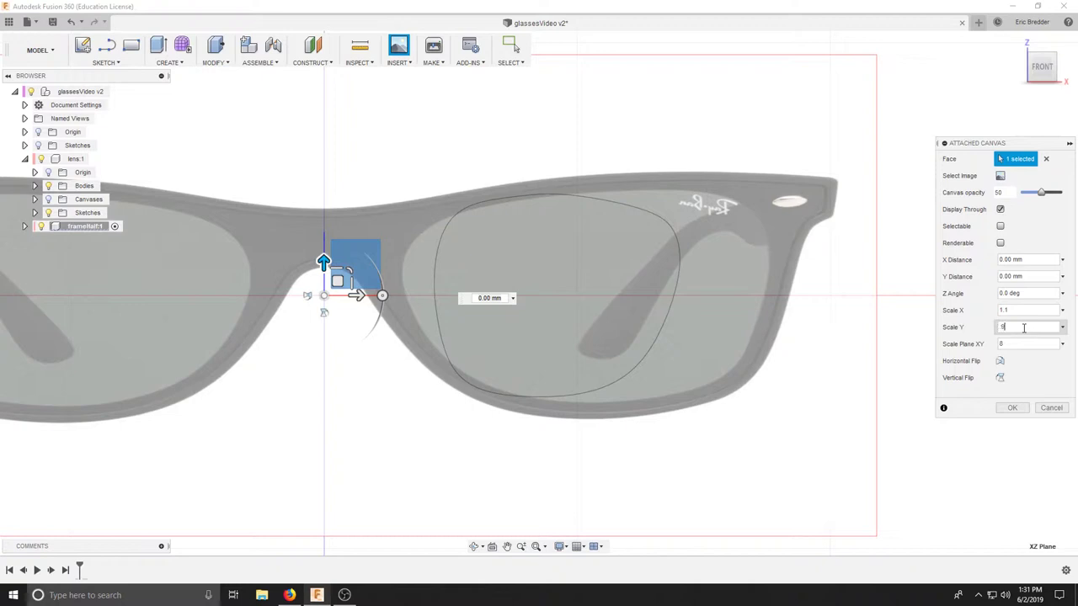
pyautogui.press('Return')
pyautogui.write('5')
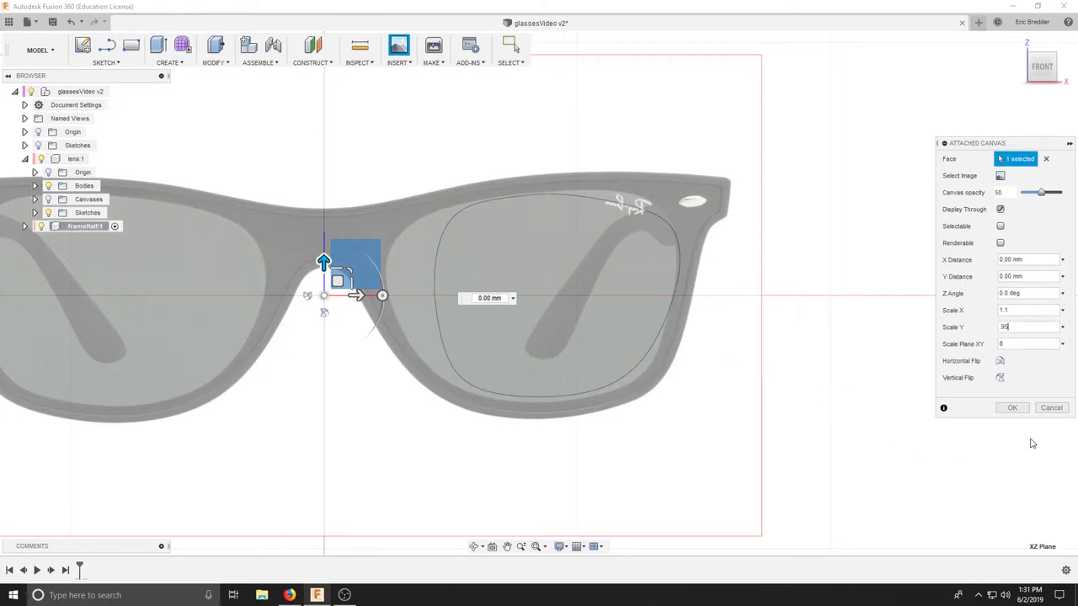
# - Accept the canvas placement and begin a line sketch, choosing the plane through the bridge
pyautogui.click(1013, 407)
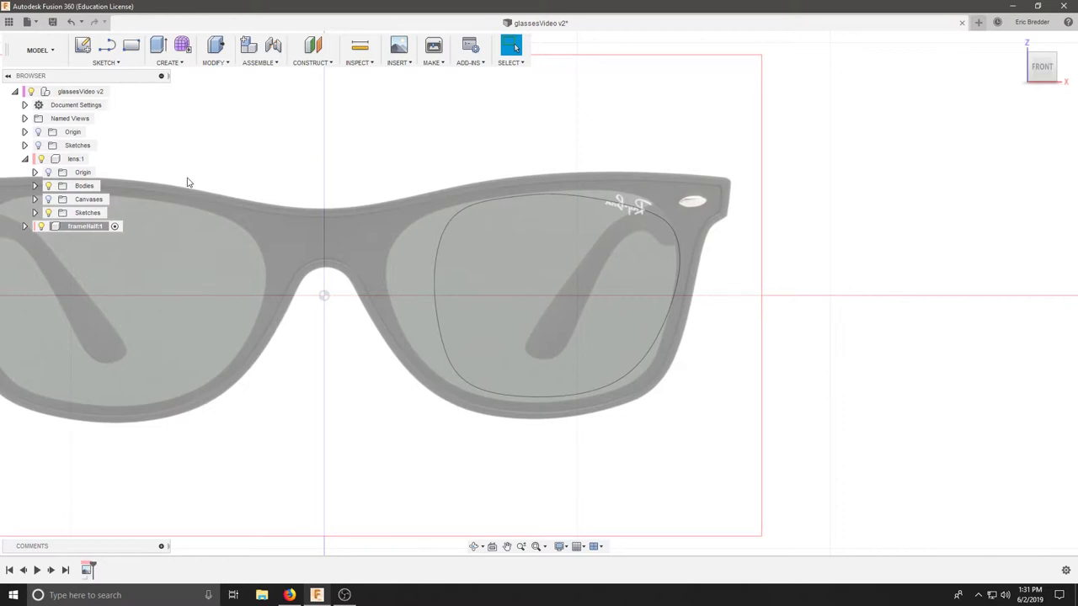
pyautogui.click(108, 65)
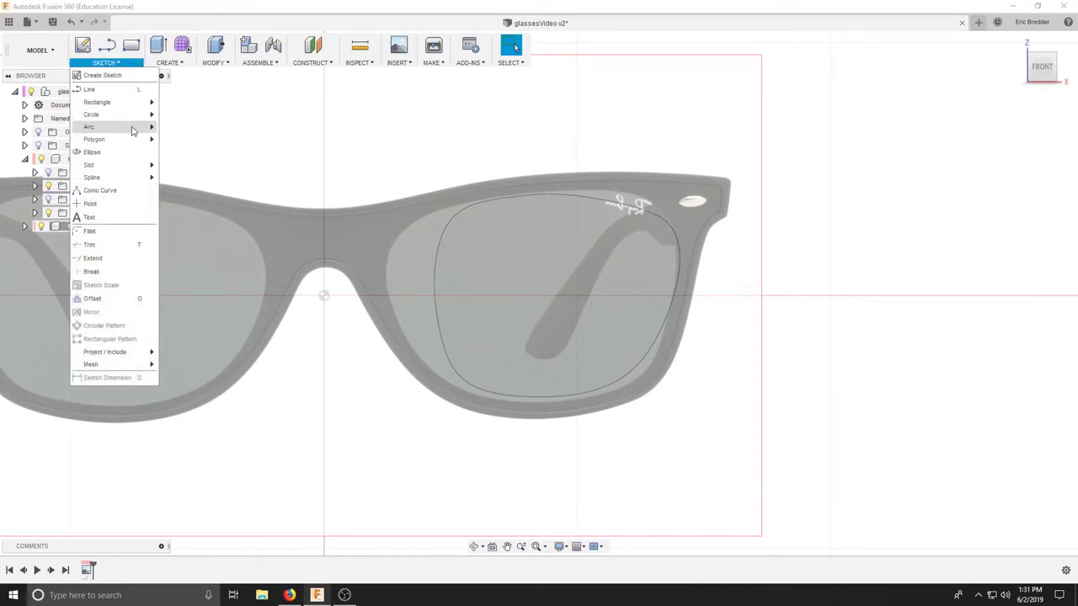
pyautogui.moveTo(124, 181)
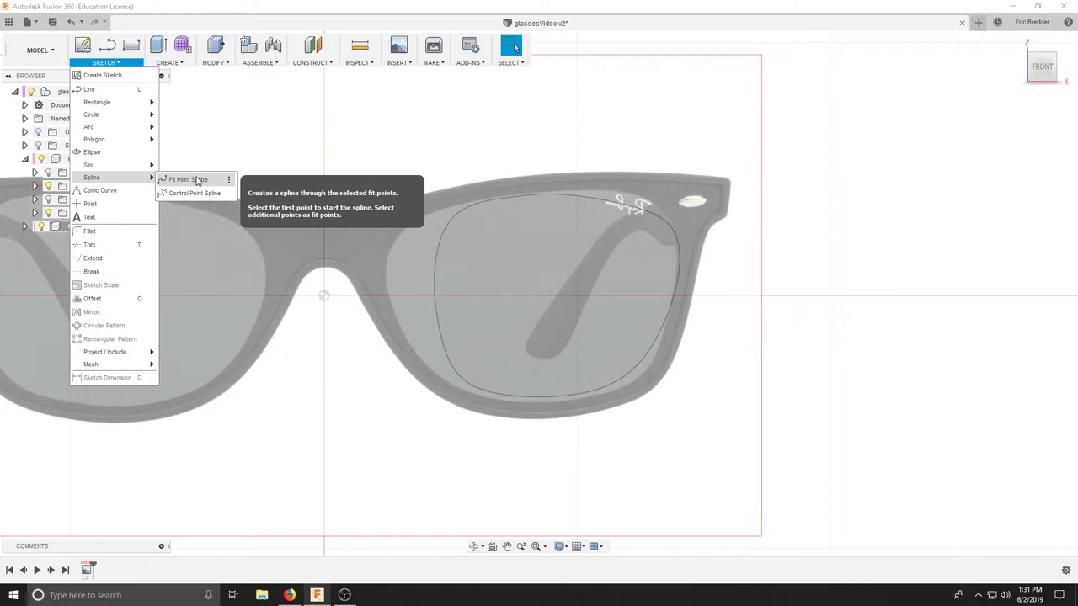
pyautogui.click(105, 89)
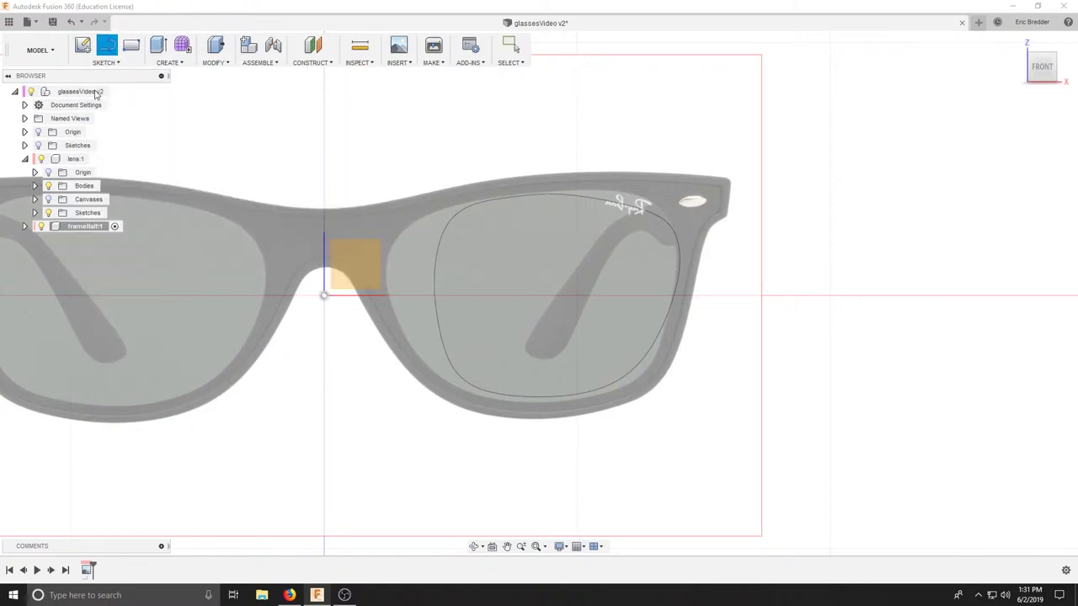
pyautogui.click(364, 262)
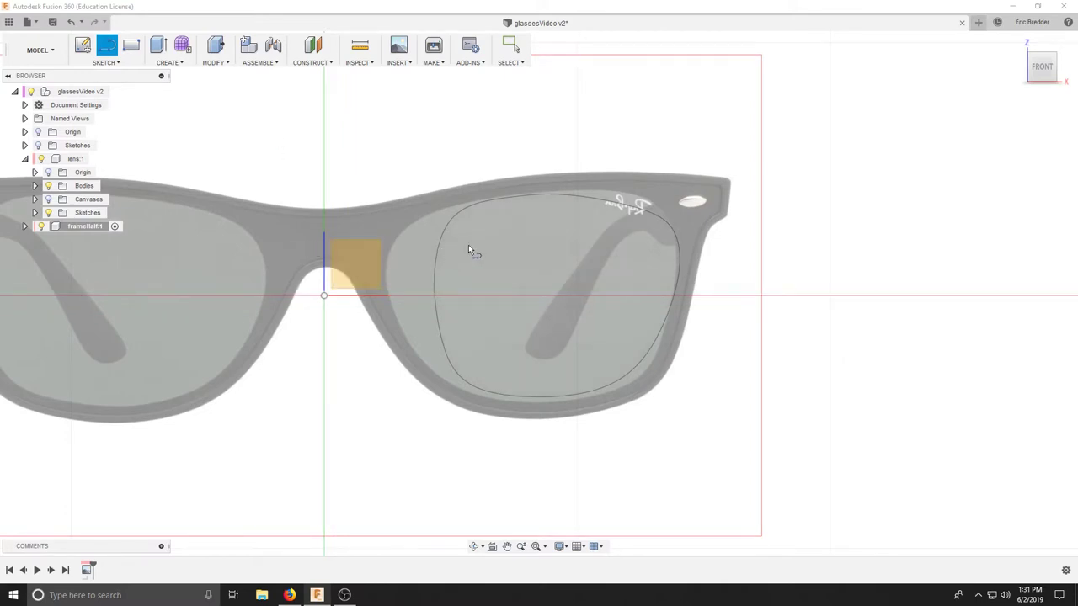
pyautogui.moveTo(468, 244)
pyautogui.keyDown('shift'); pyautogui.mouseDown(button='middle')
pyautogui.moveTo(442, 265)
pyautogui.moveTo(356, 271)
pyautogui.mouseUp(button='middle'); pyautogui.keyUp('shift')
# - Sketch a vertical construction line from the origin up through the bridge
pyautogui.press('l')
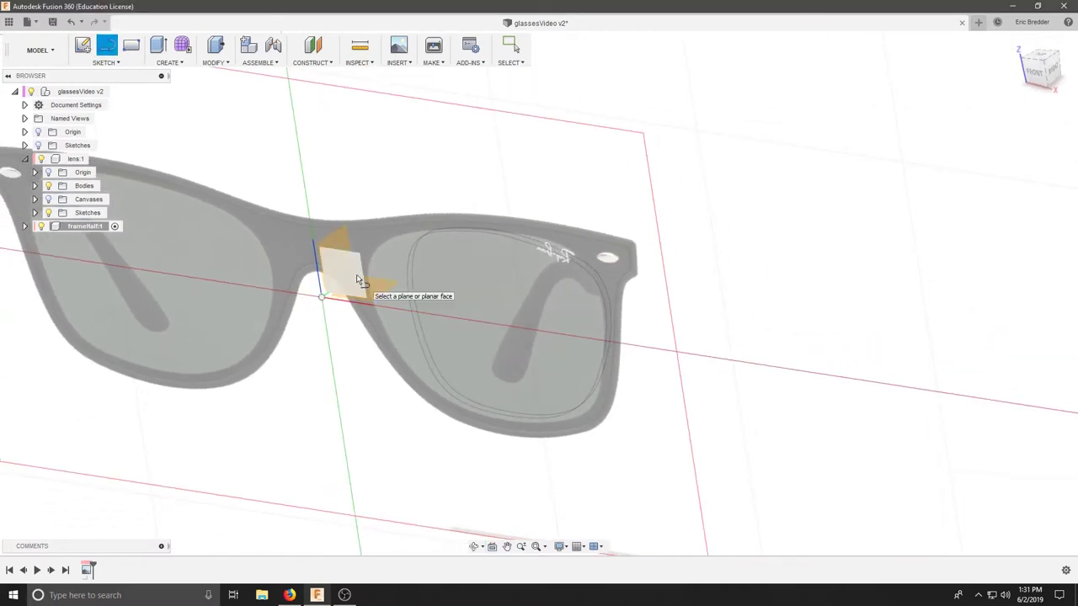
pyautogui.click(357, 276)
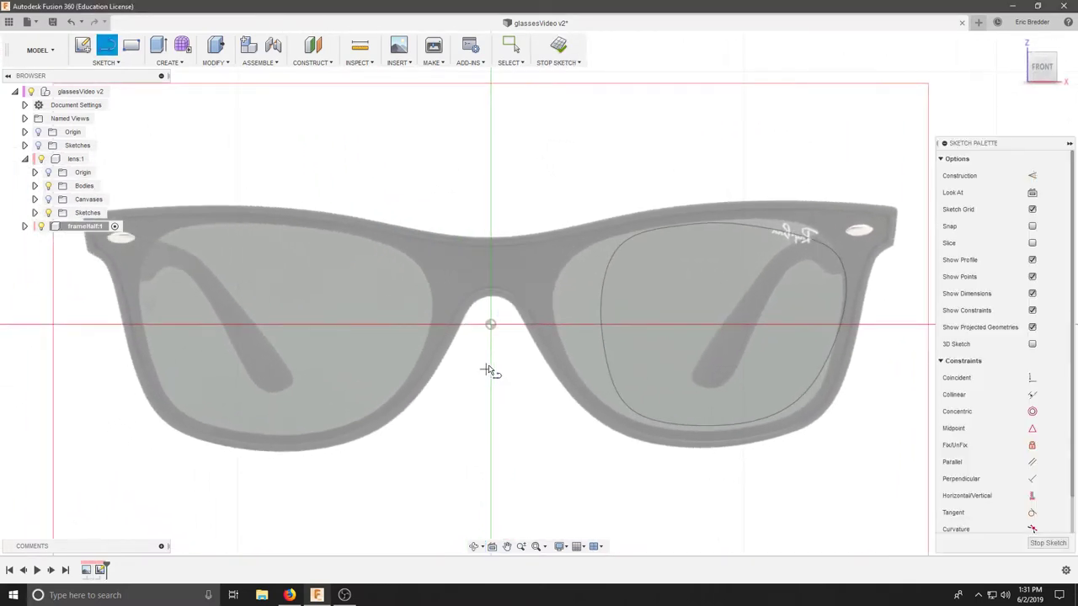
pyautogui.click(1032, 176)
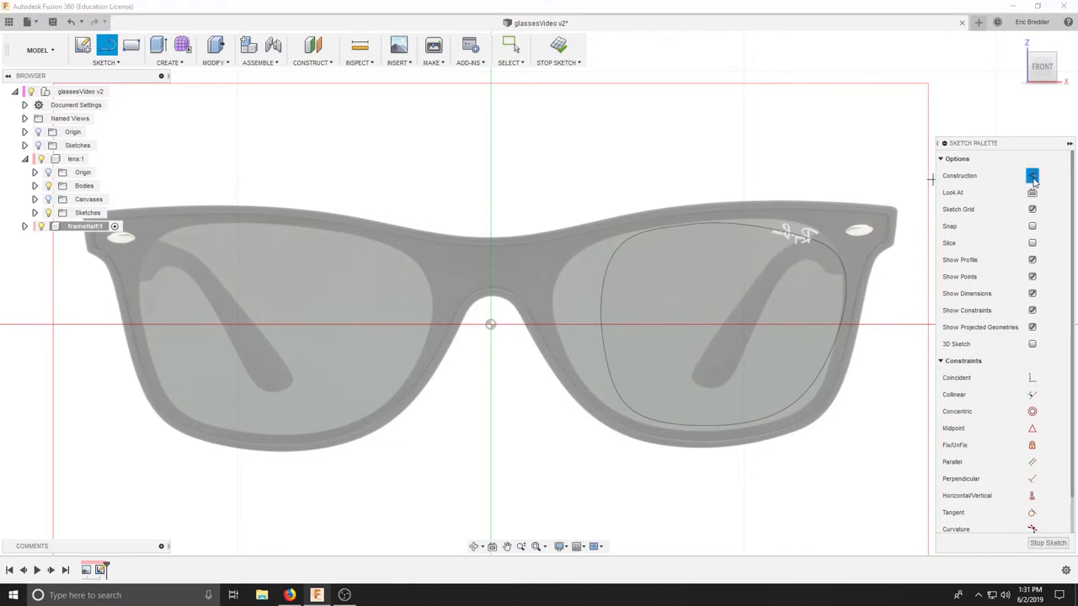
pyautogui.click(491, 326)
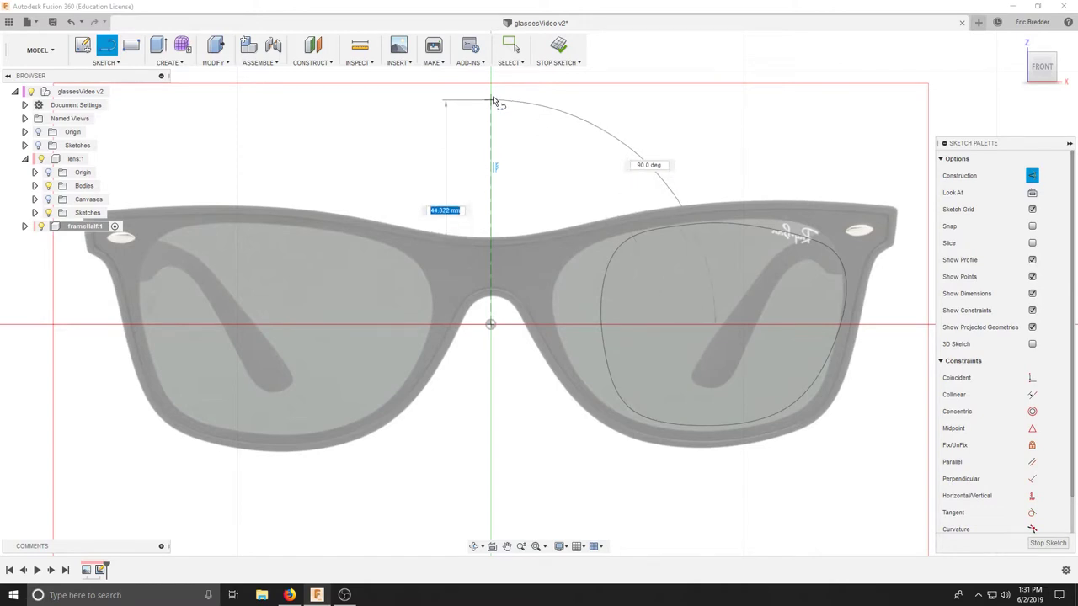
pyautogui.click(492, 91)
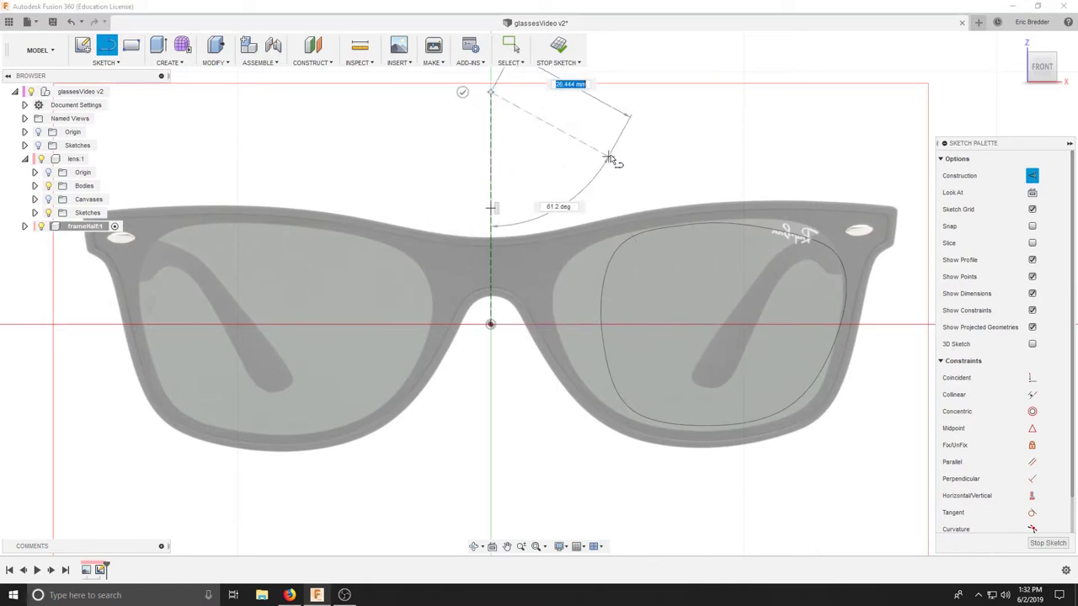
pyautogui.press('Escape')
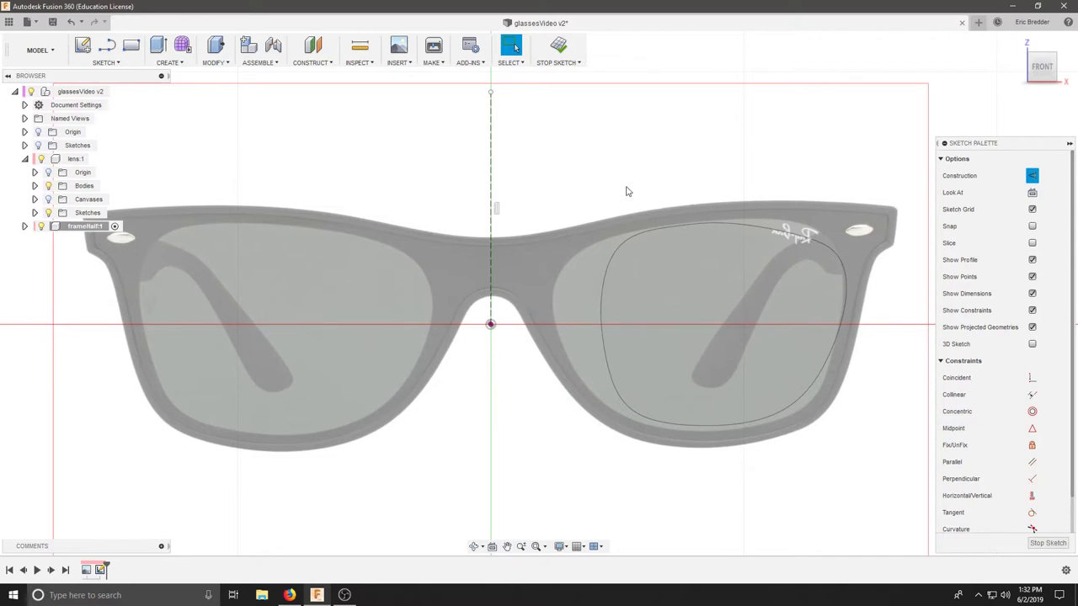
# - Start a normal fit-point spline on the centre line at the frame top
pyautogui.click(110, 64)
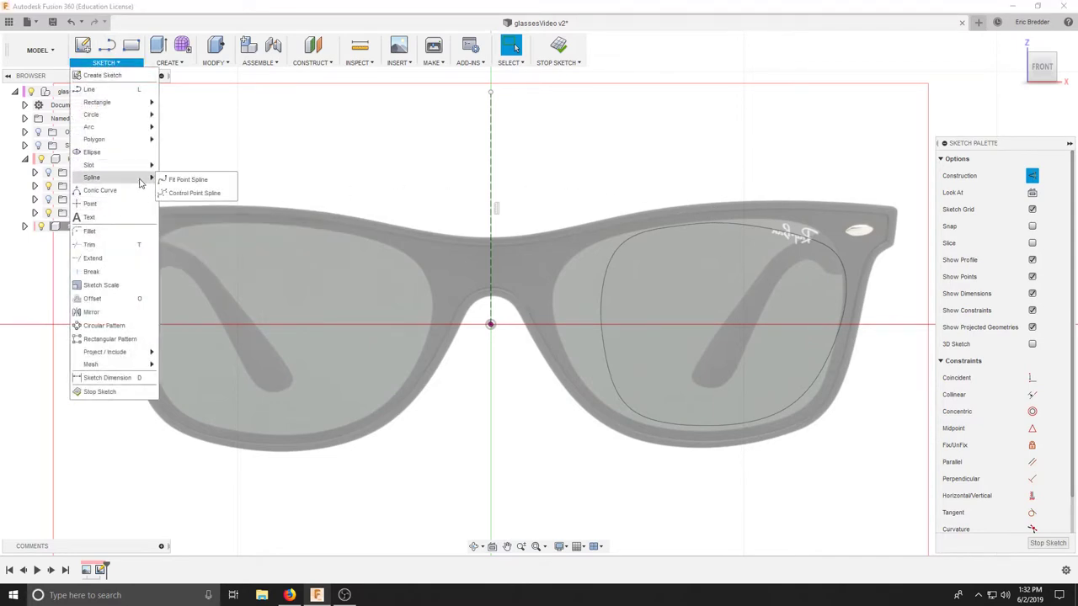
pyautogui.click(205, 185)
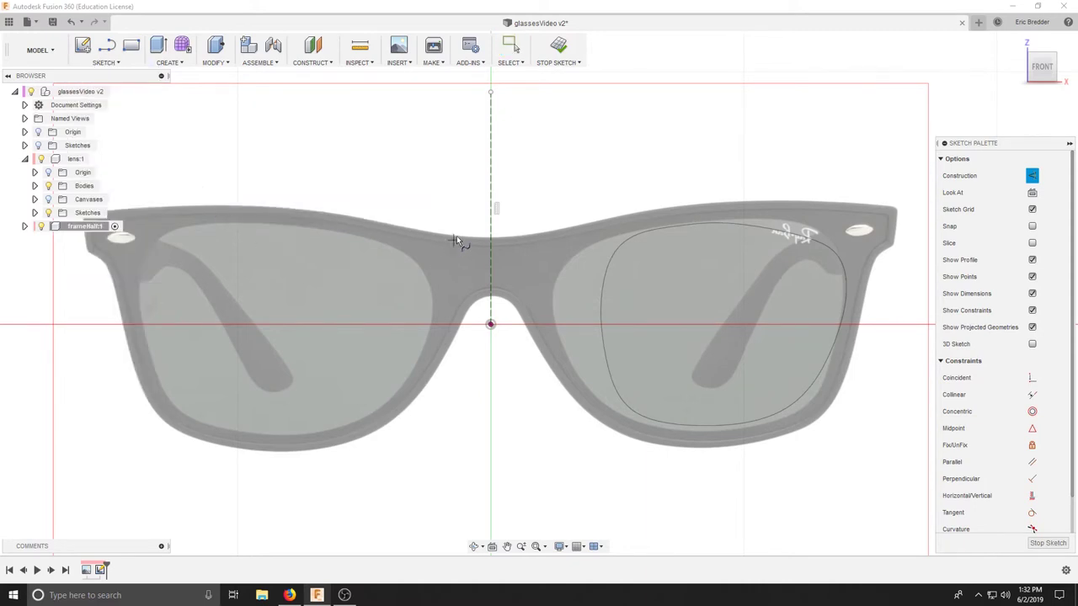
pyautogui.scroll(5, 492, 240)
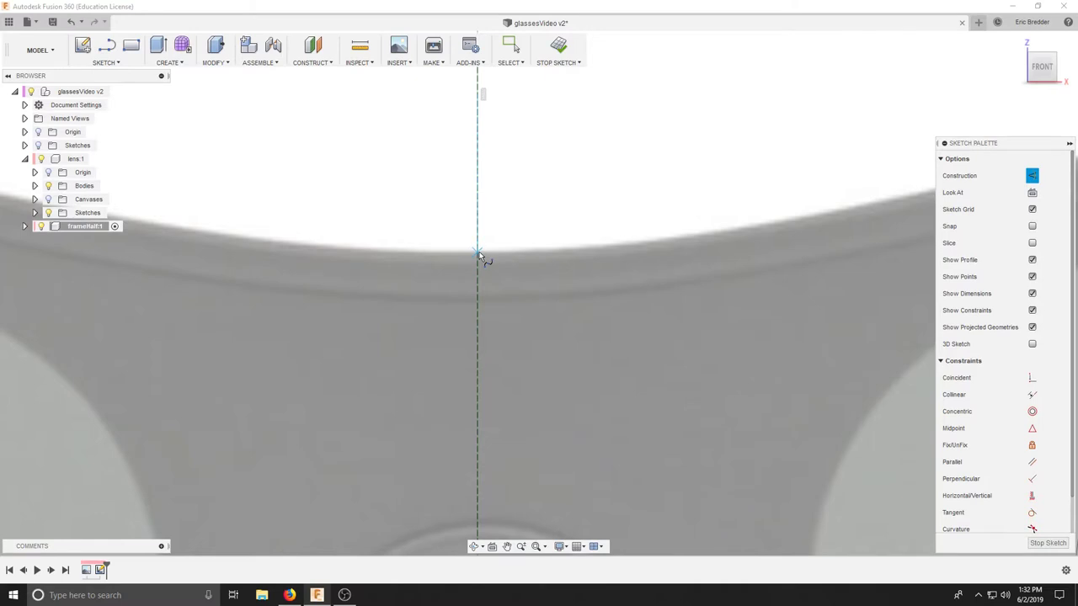
pyautogui.click(478, 252)
pyautogui.scroll(-5, 686, 322)
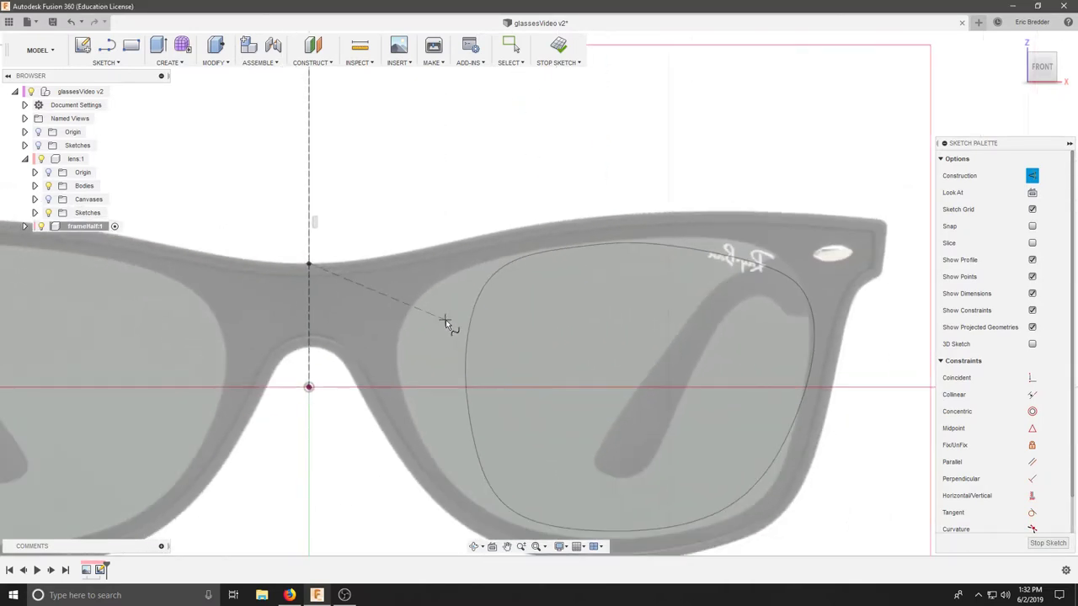
pyautogui.moveTo(445, 319); pyautogui.dragTo(421, 252, button='middle')
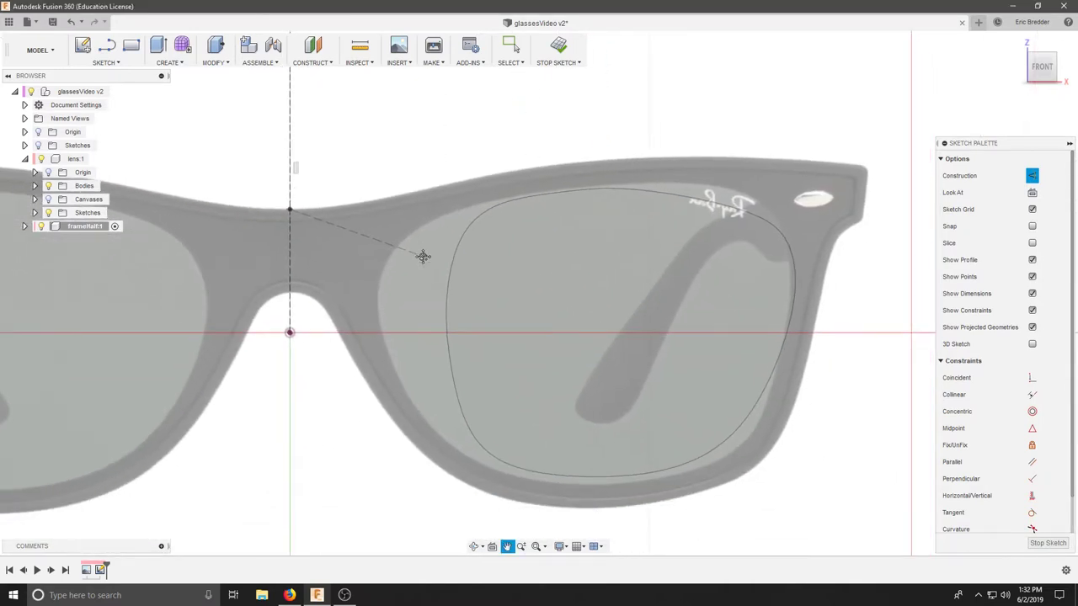
pyautogui.click(1032, 175)
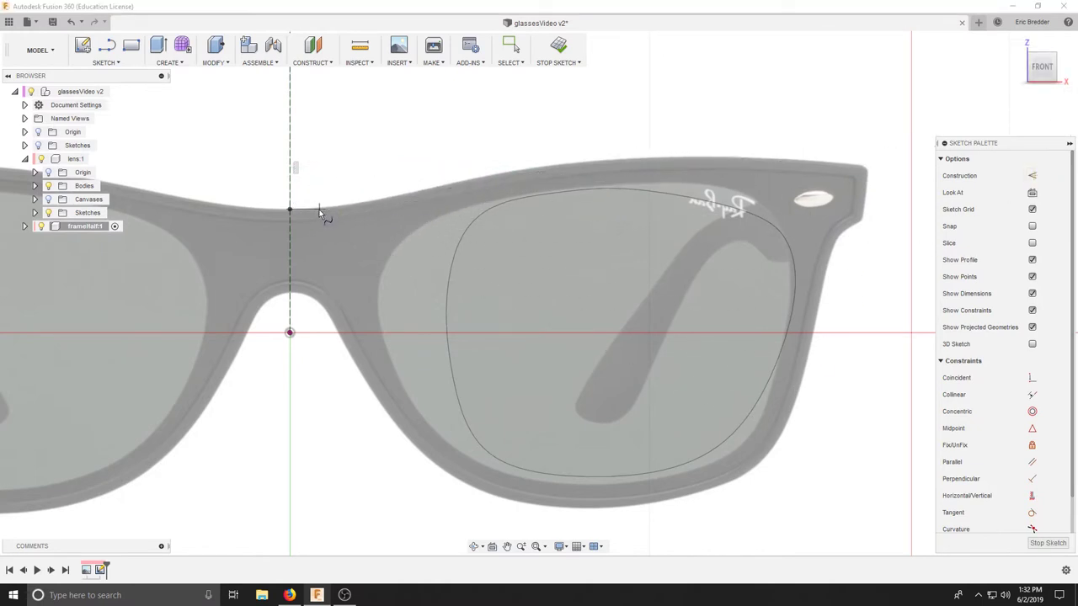
# - Place spline points along the frame's top edge, top-right corner and right edge
pyautogui.click(319, 209)
pyautogui.click(443, 186)
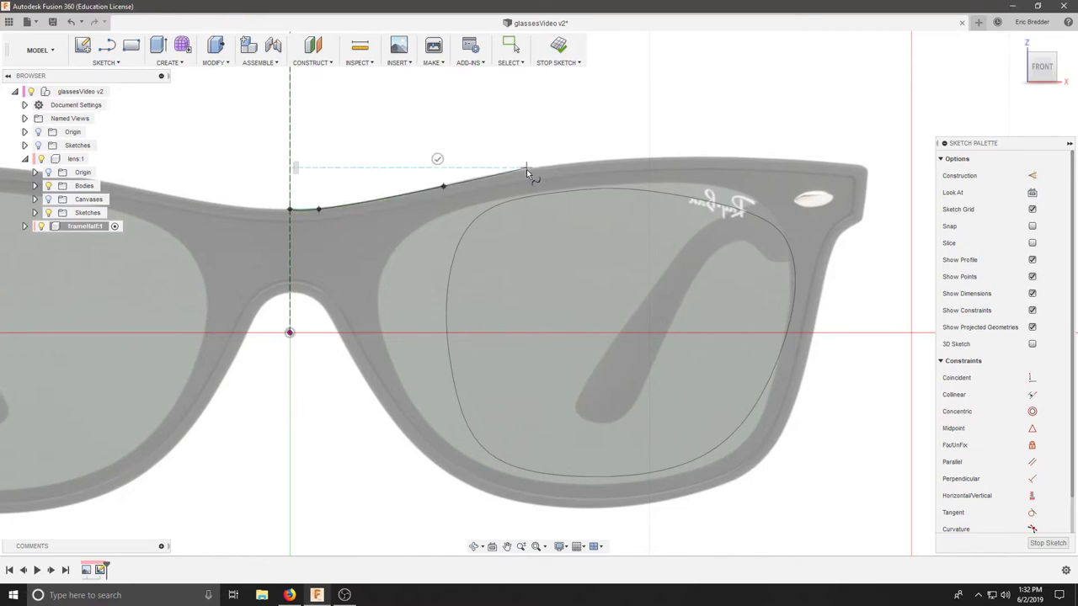
pyautogui.click(526, 167)
pyautogui.click(716, 157)
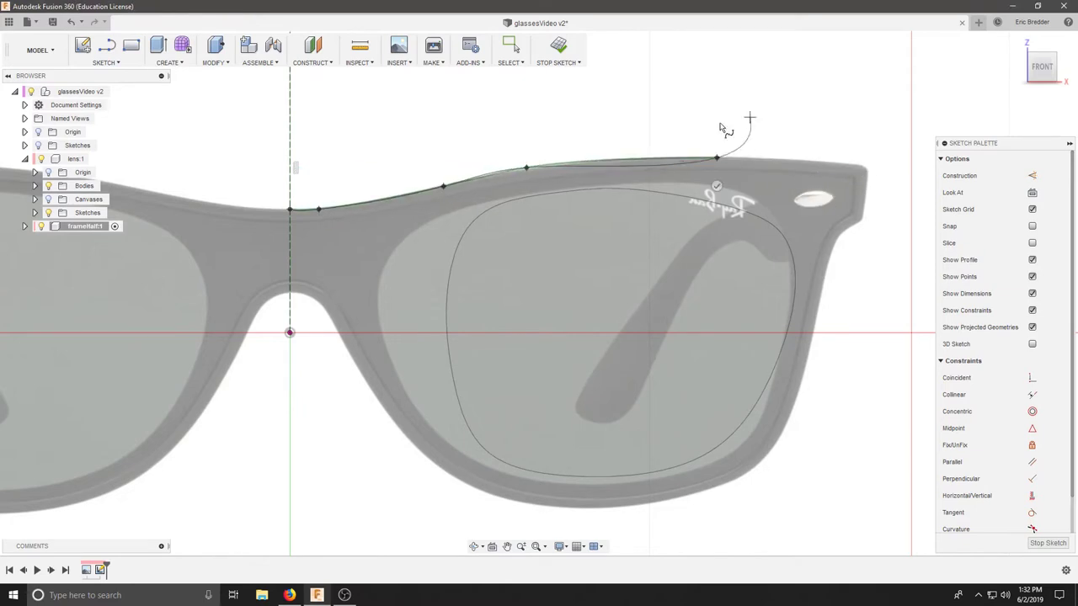
pyautogui.click(857, 168)
pyautogui.click(867, 175)
pyautogui.click(862, 214)
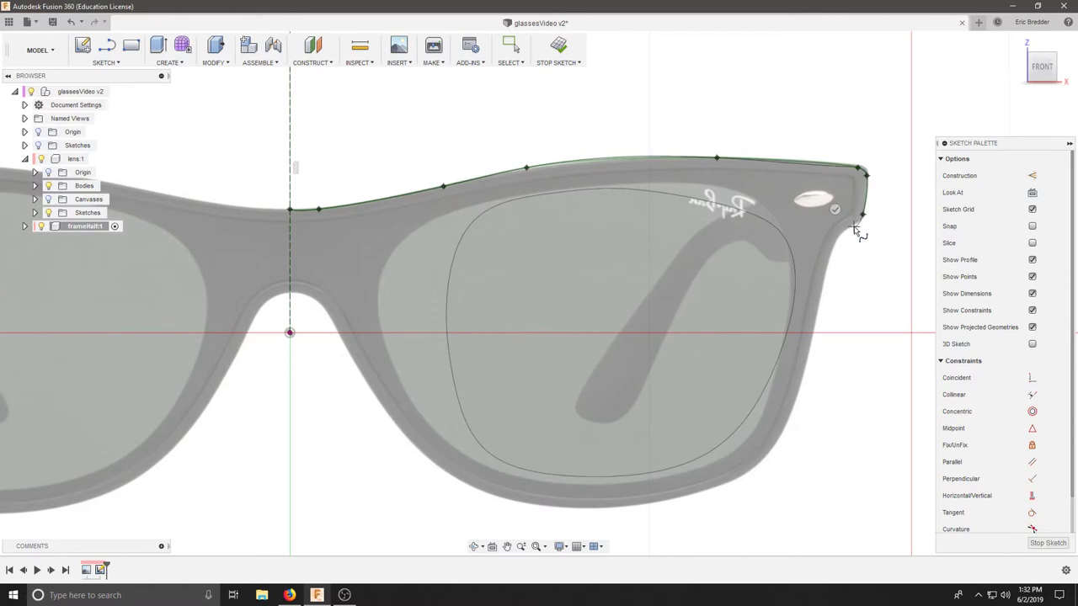
pyautogui.click(855, 223)
pyautogui.click(840, 234)
pyautogui.click(823, 284)
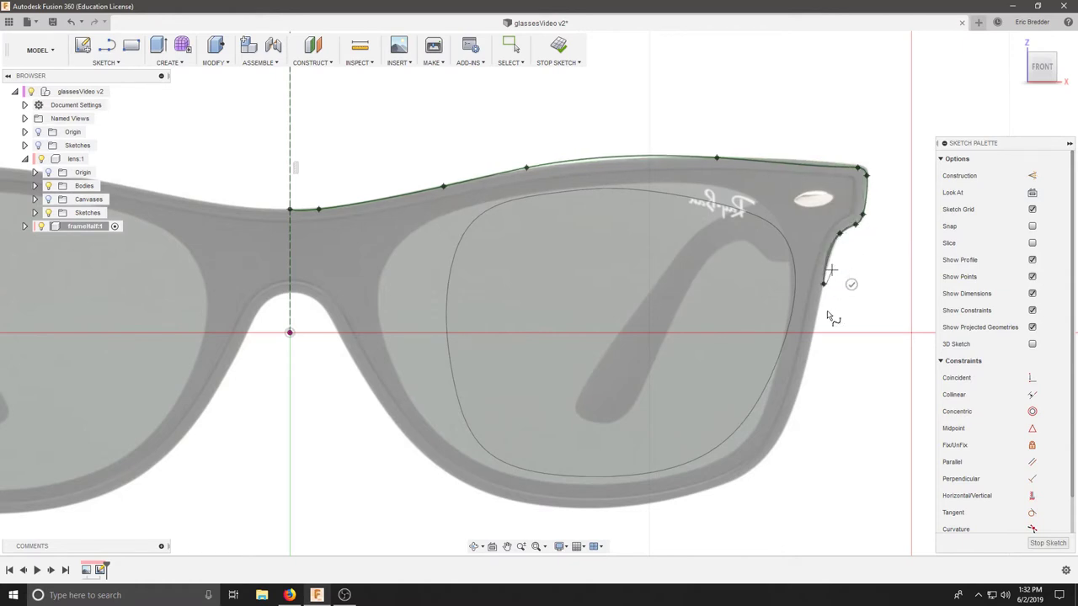
# - Continue the spline along the lower edge to the bridge and close it on its start
pyautogui.click(789, 417)
pyautogui.click(750, 470)
pyautogui.click(666, 500)
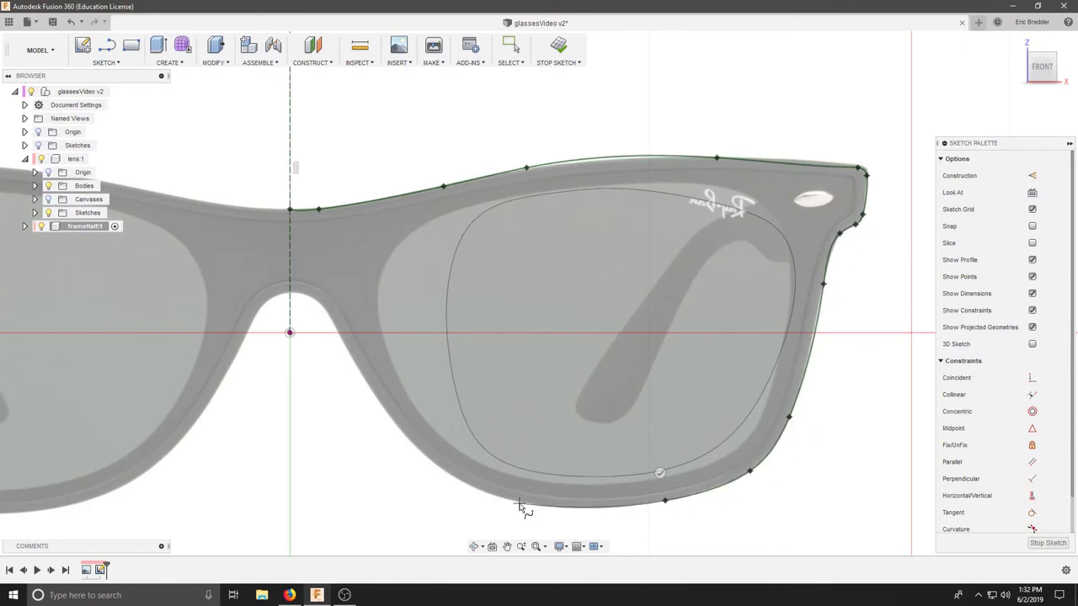
pyautogui.click(519, 503)
pyautogui.click(429, 459)
pyautogui.click(354, 362)
pyautogui.click(328, 314)
pyautogui.click(312, 296)
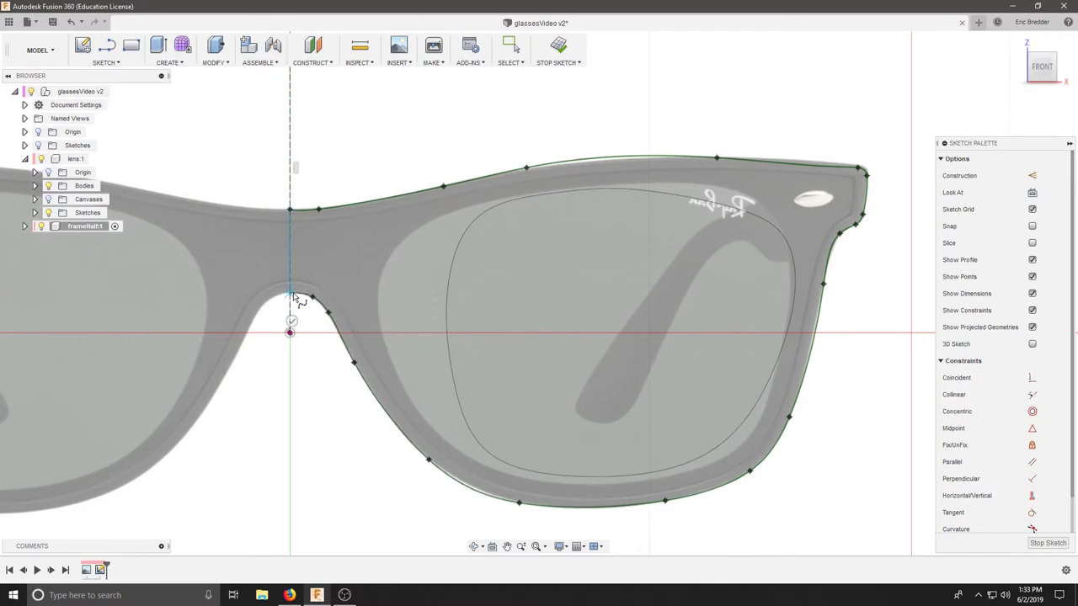
pyautogui.click(291, 294)
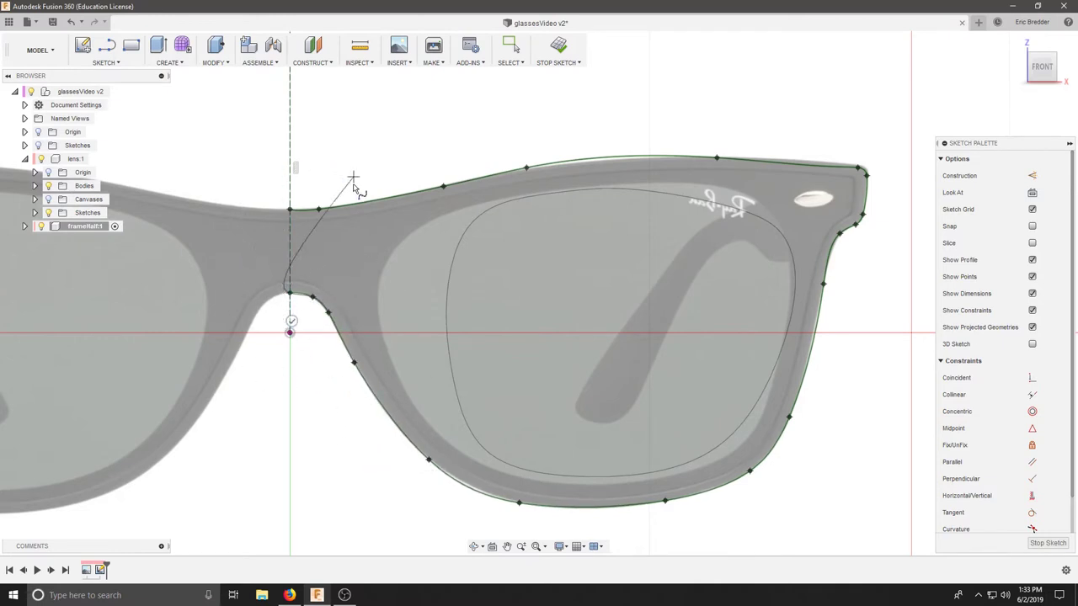
pyautogui.click(292, 321)
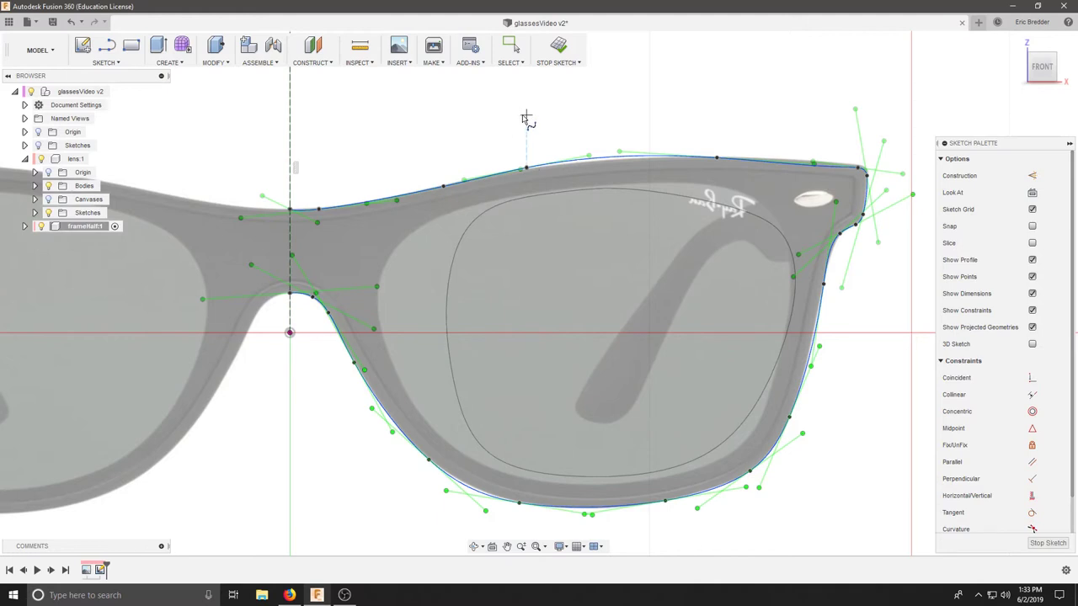
# - Exit the spline tool and select the spline and its fit points
pyautogui.press('Escape')
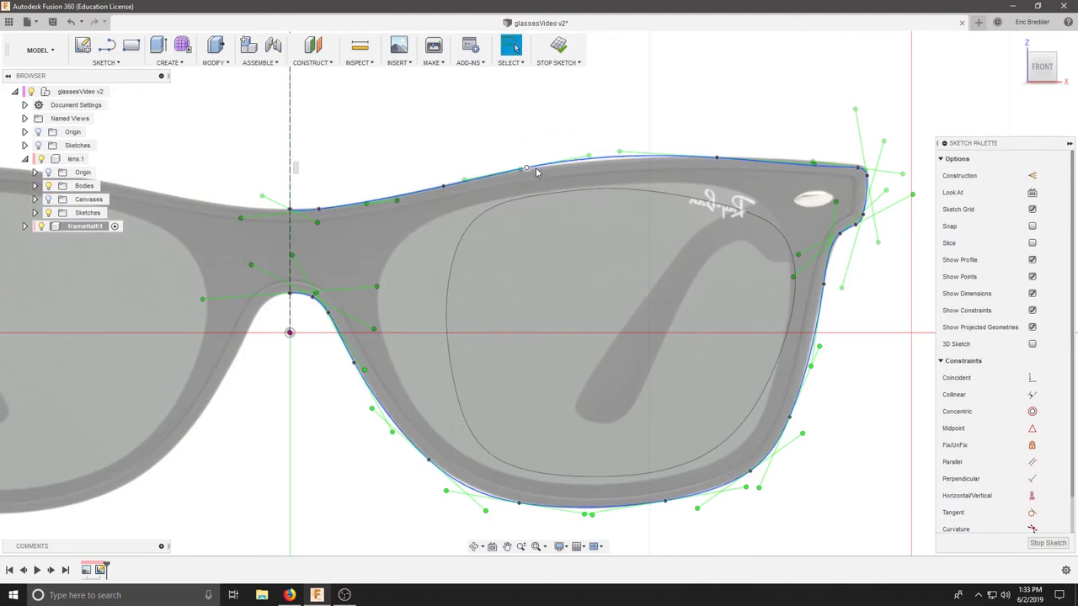
pyautogui.click(537, 171)
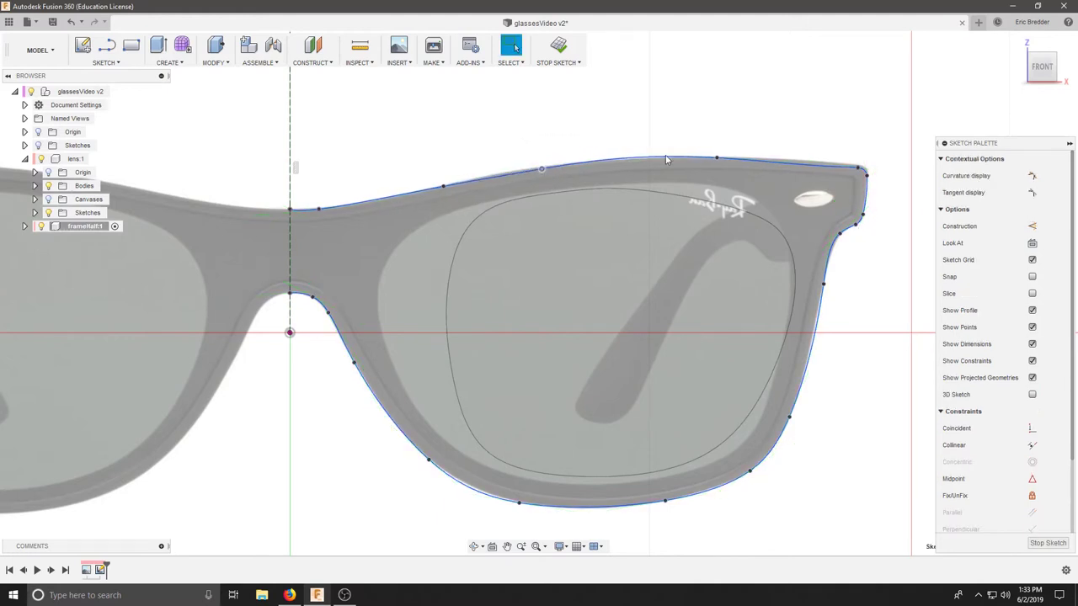
pyautogui.click(719, 156)
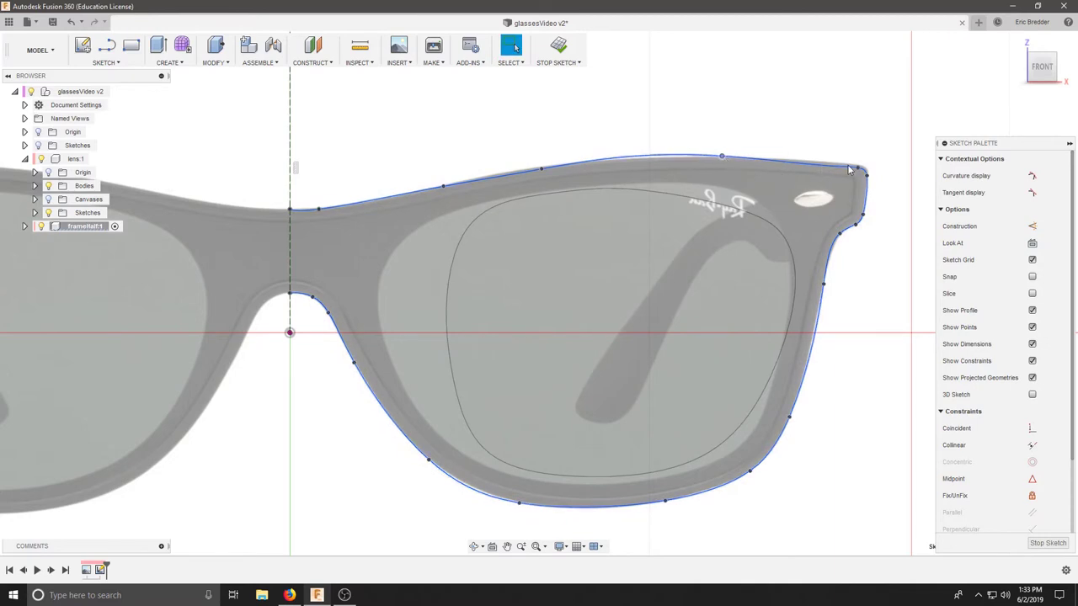
pyautogui.click(864, 176)
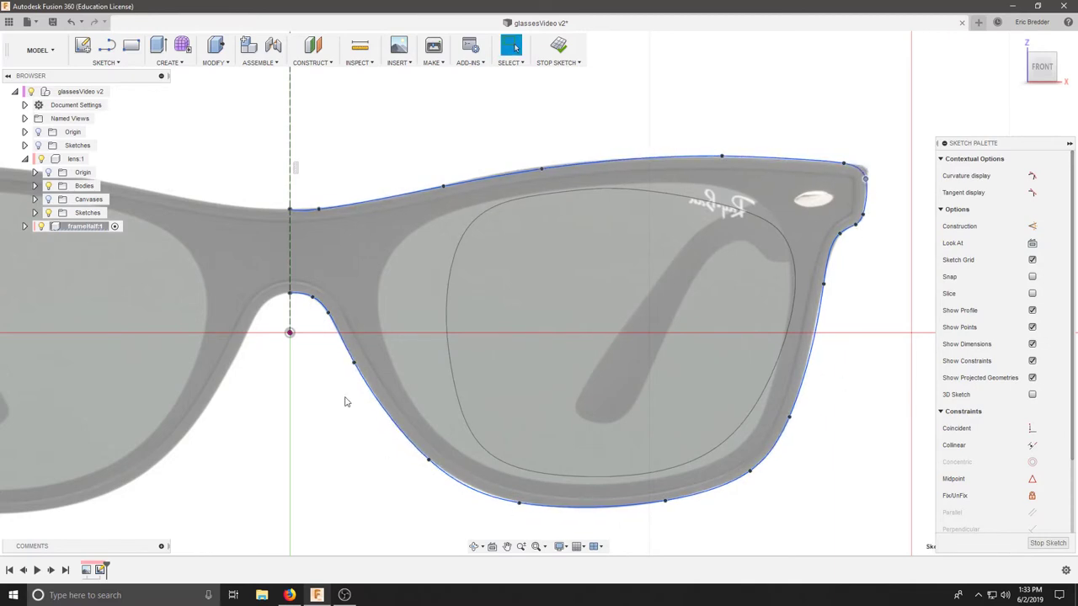
pyautogui.click(429, 458)
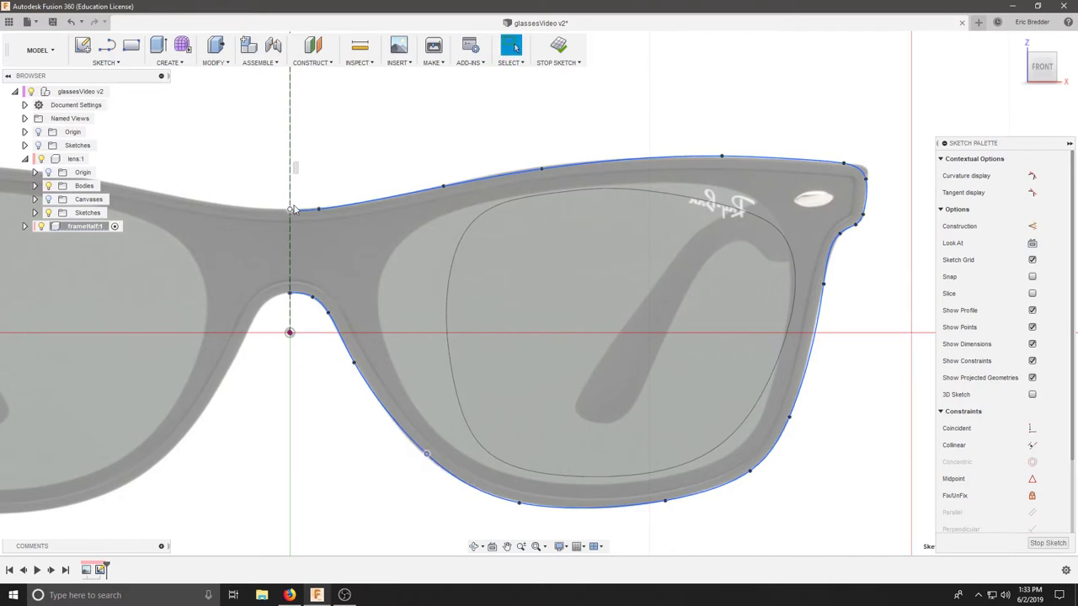
# - Drag the fit points near the bridge to follow the photo's top edge
pyautogui.scroll(10, 291, 209)
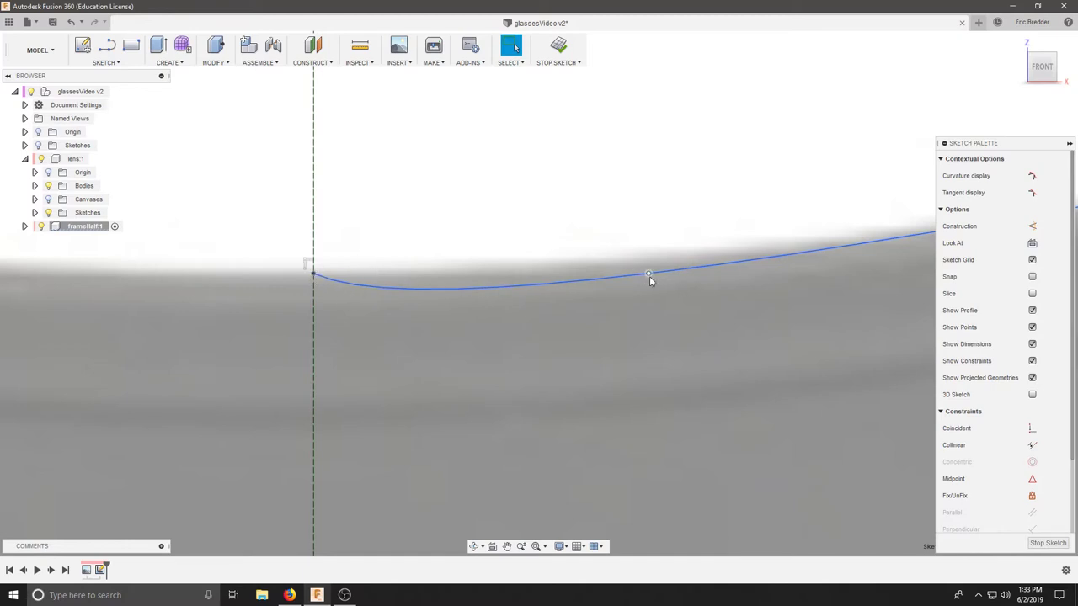
pyautogui.moveTo(649, 276)
pyautogui.mouseDown()
pyautogui.moveTo(457, 258)
pyautogui.moveTo(356, 271)
pyautogui.mouseUp()
pyautogui.scroll(2, 513, 344)
pyautogui.scroll(-8, 631, 378)
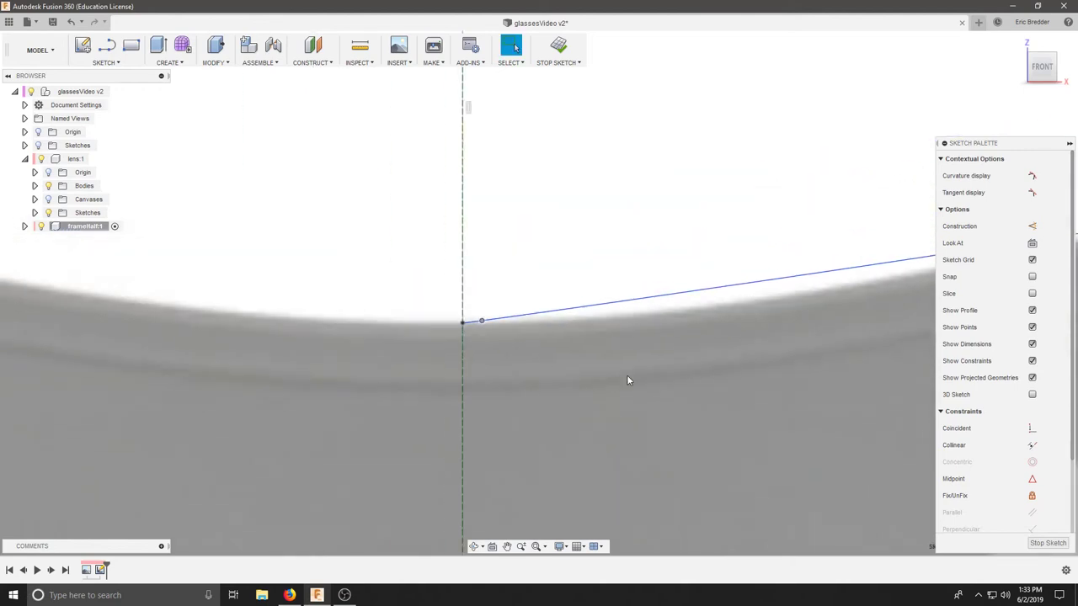
pyautogui.moveTo(807, 390); pyautogui.dragTo(529, 373, button='middle')
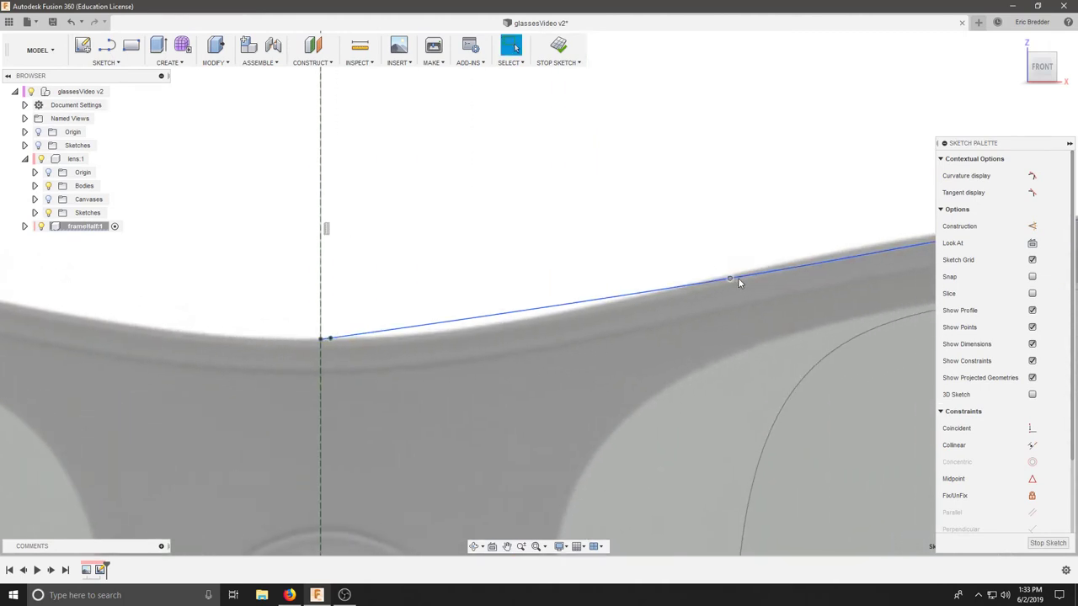
pyautogui.moveTo(759, 275); pyautogui.dragTo(522, 320)
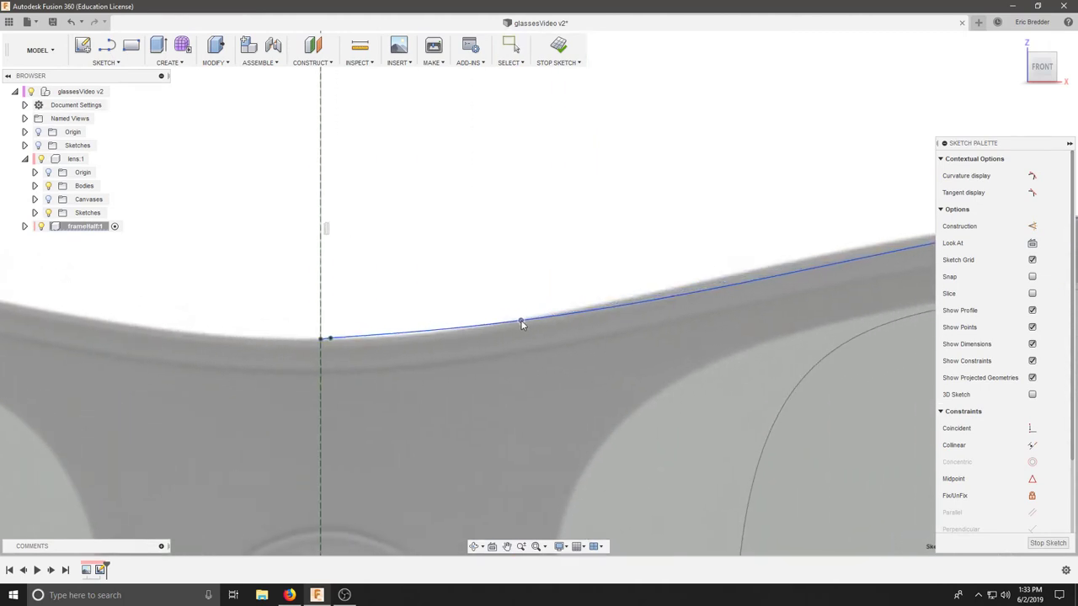
pyautogui.scroll(-3, 522, 320)
pyautogui.moveTo(522, 320); pyautogui.dragTo(728, 385, button='middle')
pyautogui.scroll(2, 728, 385)
pyautogui.moveTo(662, 381); pyautogui.dragTo(635, 377)
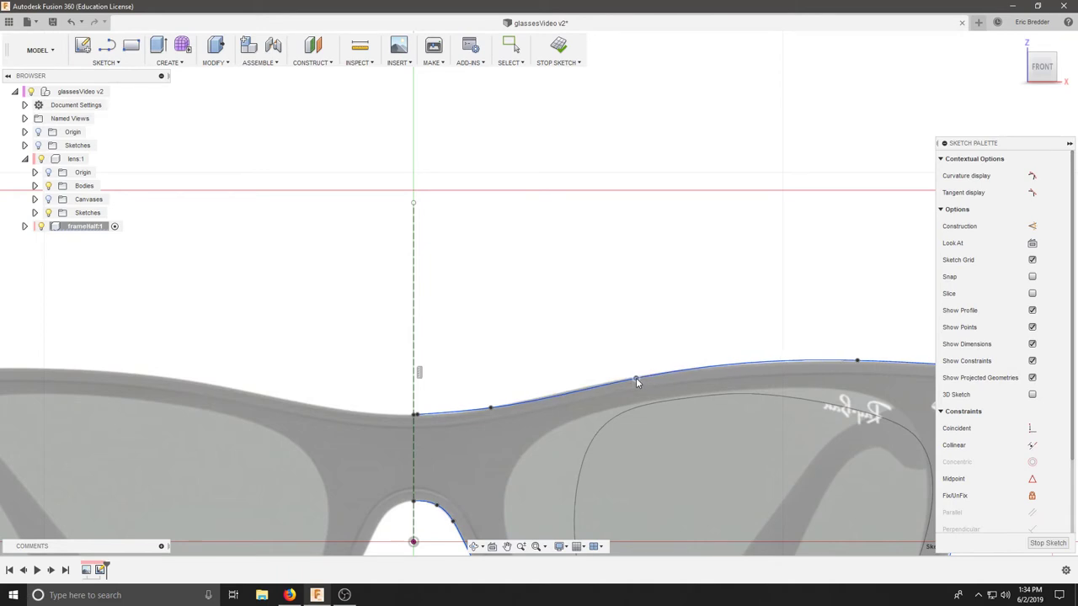
pyautogui.scroll(2, 412, 408)
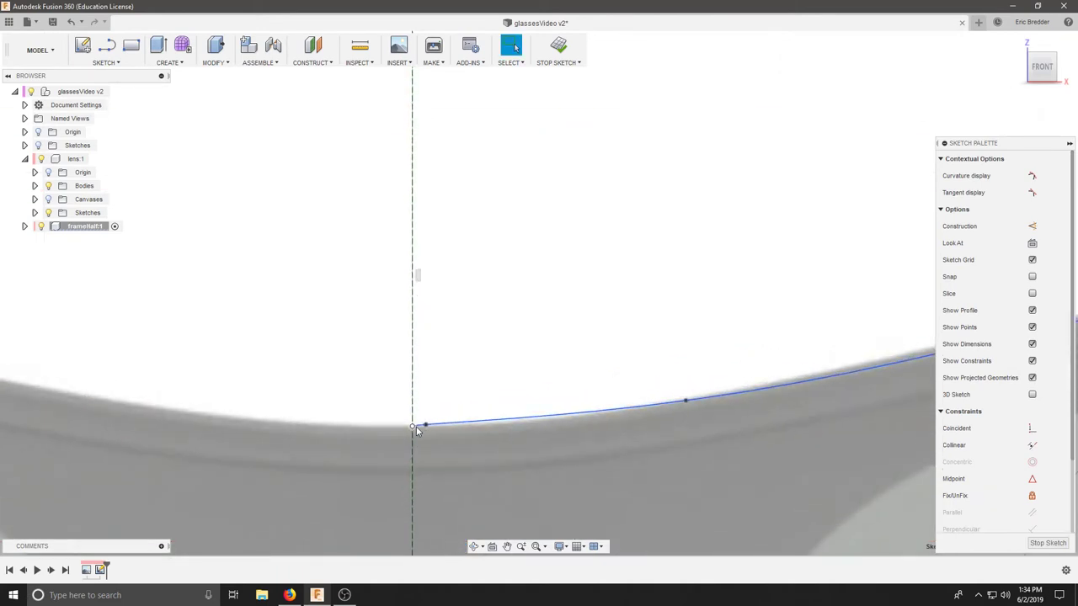
pyautogui.scroll(-3, 457, 449)
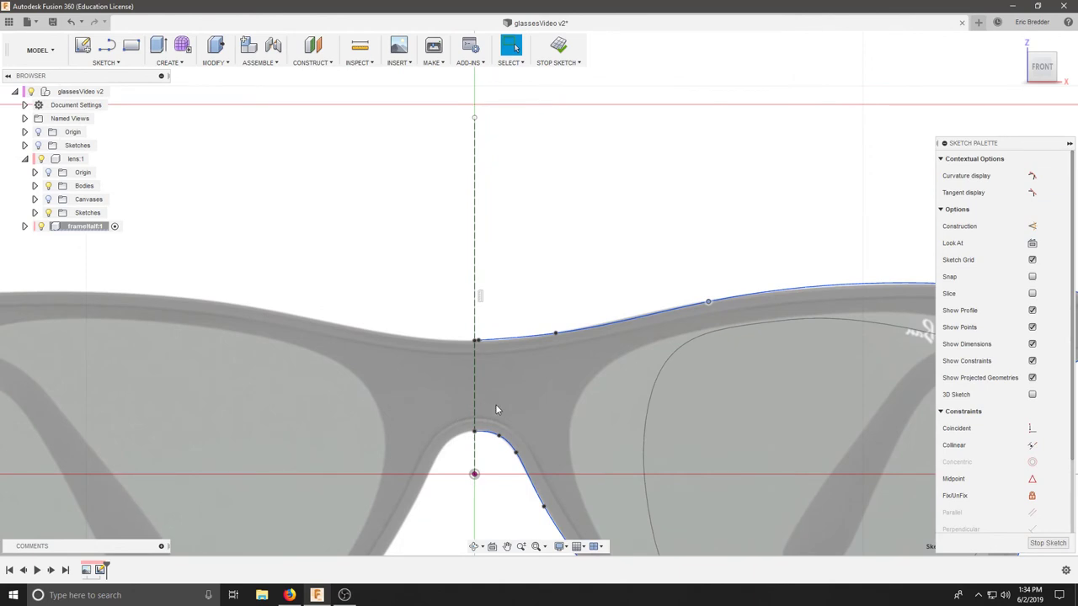
pyautogui.scroll(-3, 497, 406)
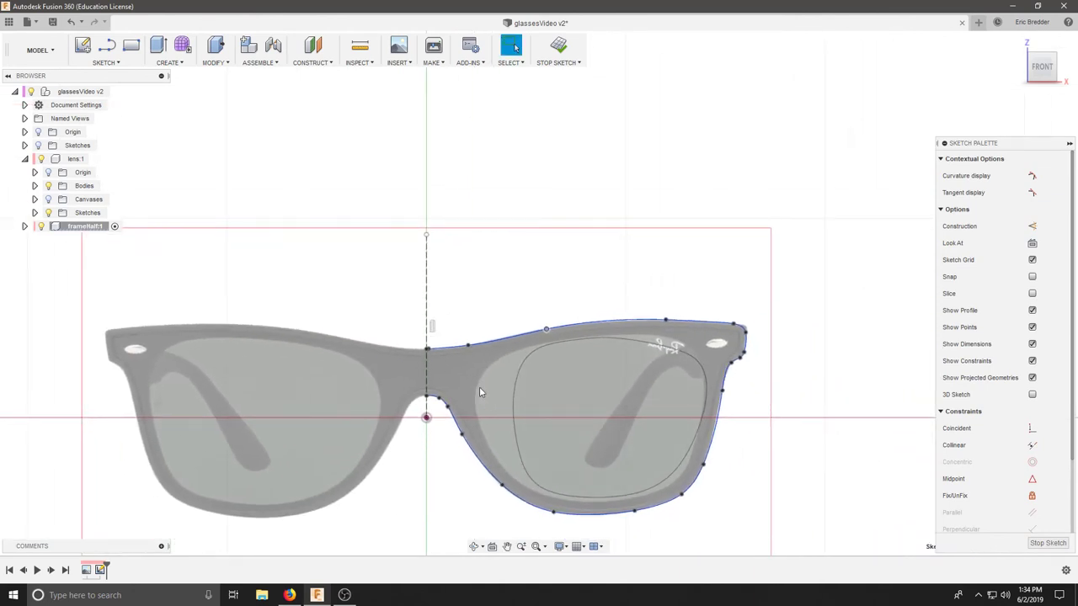
# - Join the spline's endpoints with a vertical centre line and finish the sketch
pyautogui.click(104, 63)
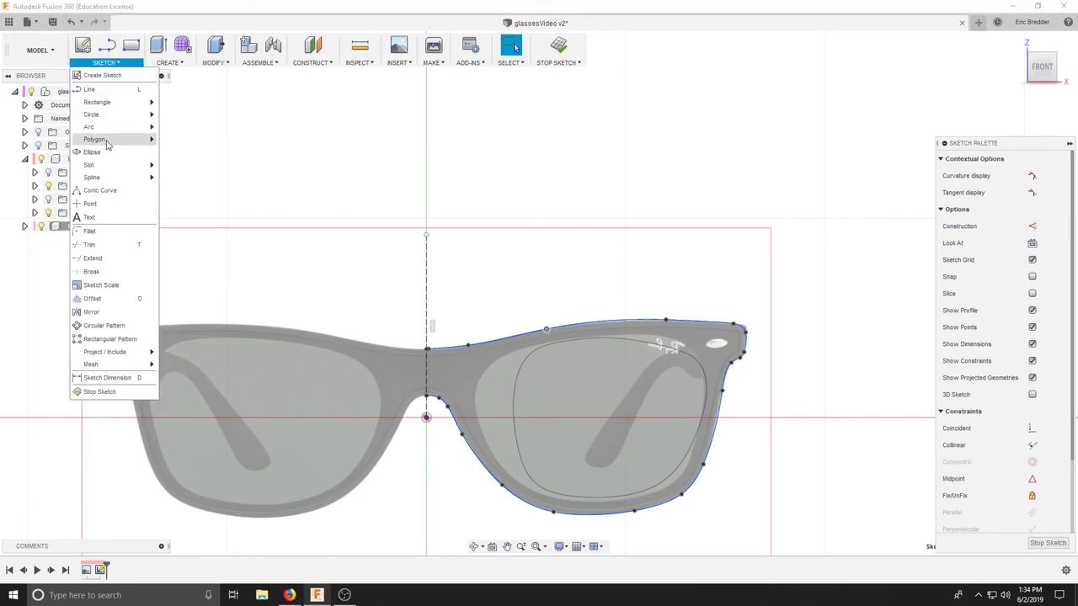
pyautogui.click(93, 90)
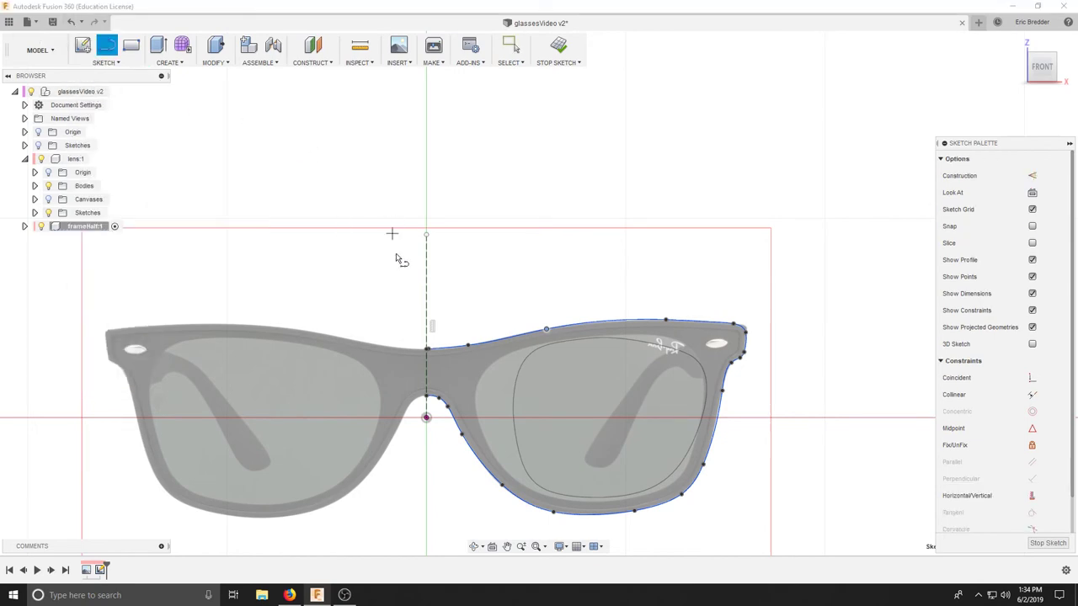
pyautogui.scroll(2, 427, 348)
pyautogui.click(423, 349)
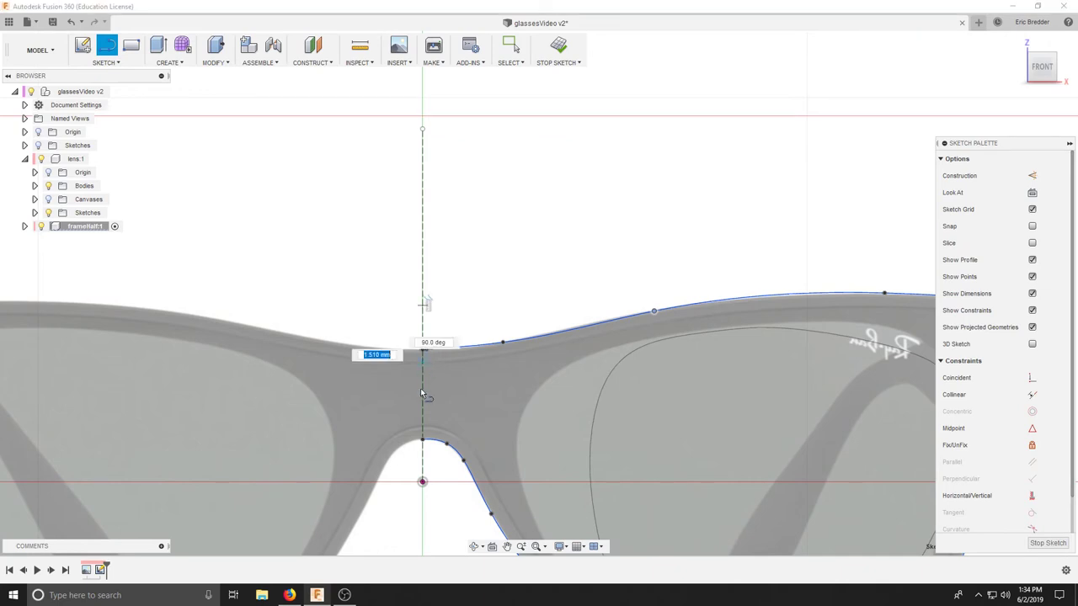
pyautogui.click(423, 439)
pyautogui.scroll(-3, 549, 362)
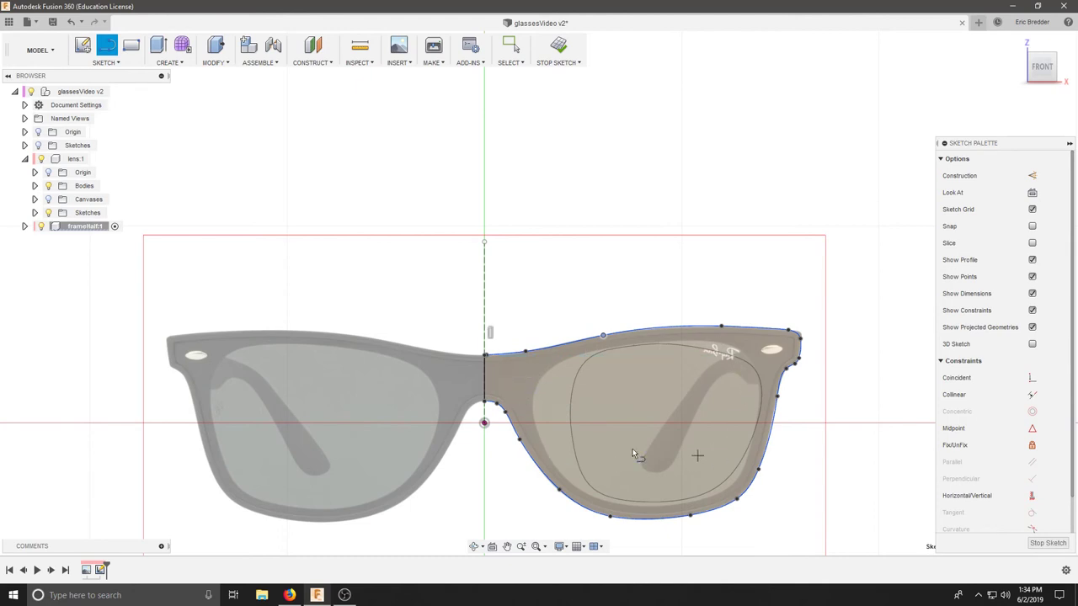
pyautogui.click(1047, 543)
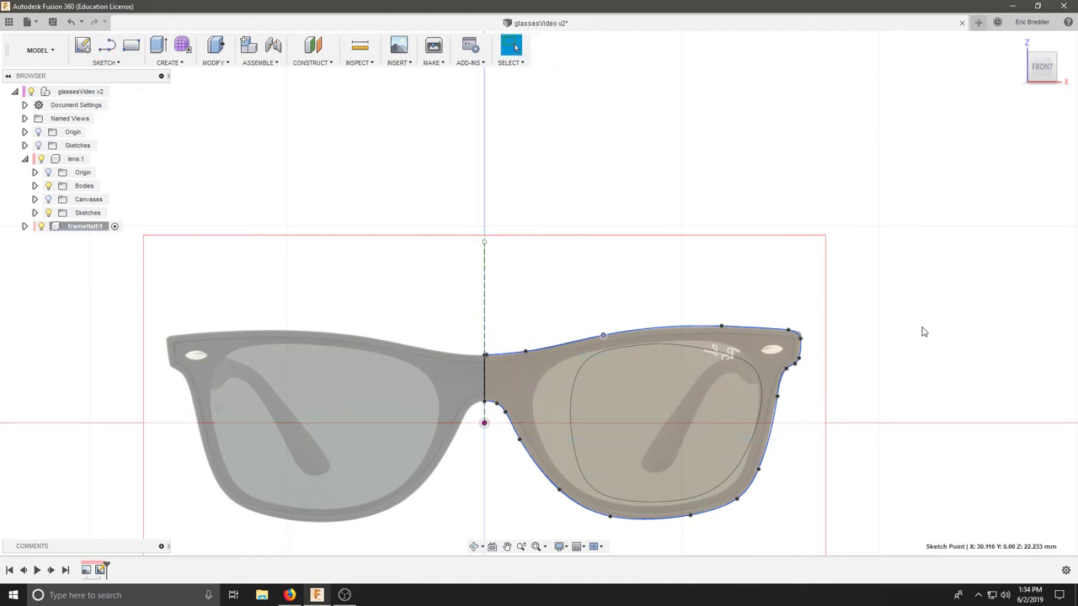
pyautogui.moveTo(922, 332)
pyautogui.keyDown('shift'); pyautogui.mouseDown(button='middle')
pyautogui.moveTo(884, 336)
pyautogui.moveTo(904, 378)
pyautogui.moveTo(893, 337)
pyautogui.moveTo(875, 359)
pyautogui.mouseUp(button='middle'); pyautogui.keyUp('shift')
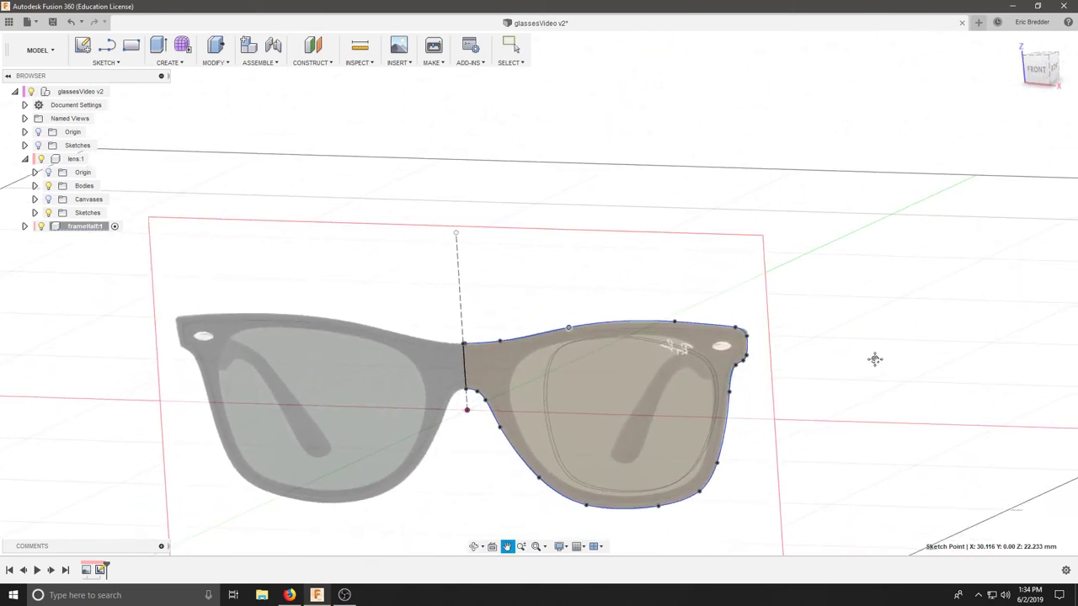
pyautogui.moveTo(875, 359); pyautogui.dragTo(796, 317)
pyautogui.press('Escape')
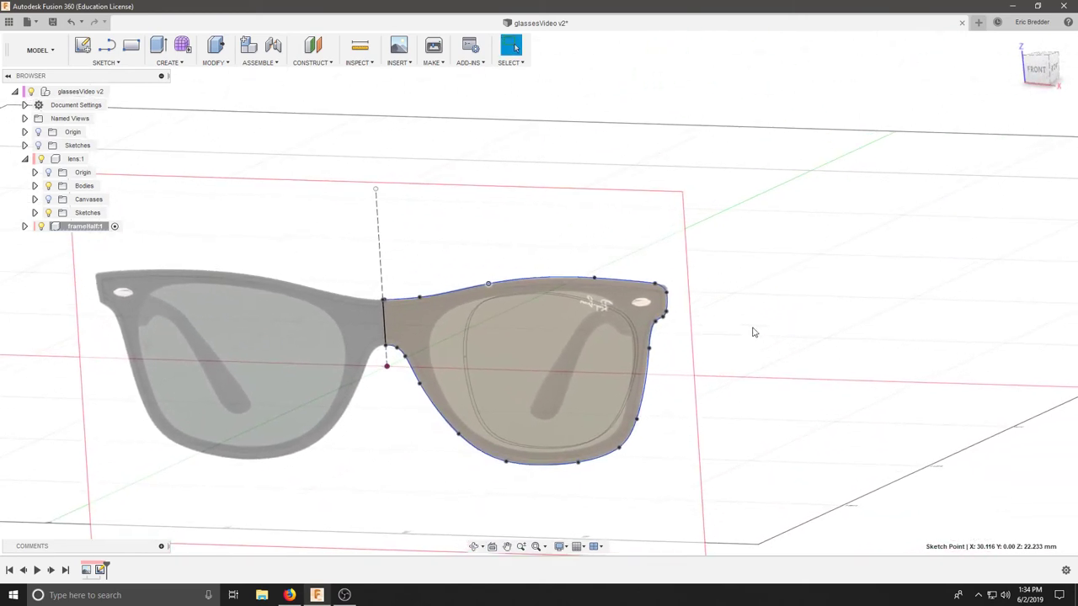
# - Extrude the half-frame profile 3 mm as a new body
pyautogui.click(177, 67)
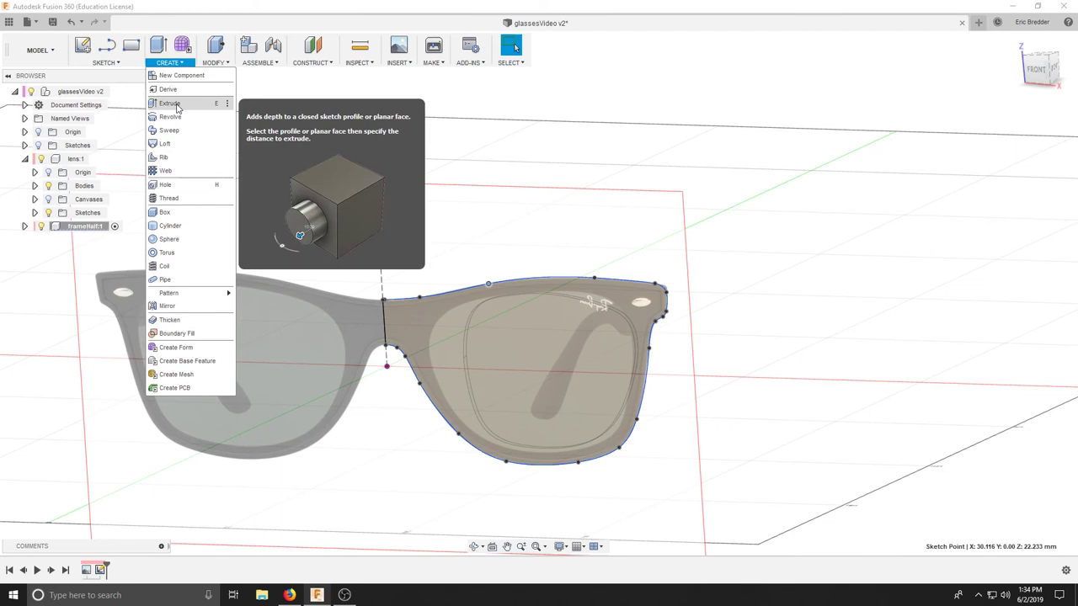
pyautogui.click(177, 107)
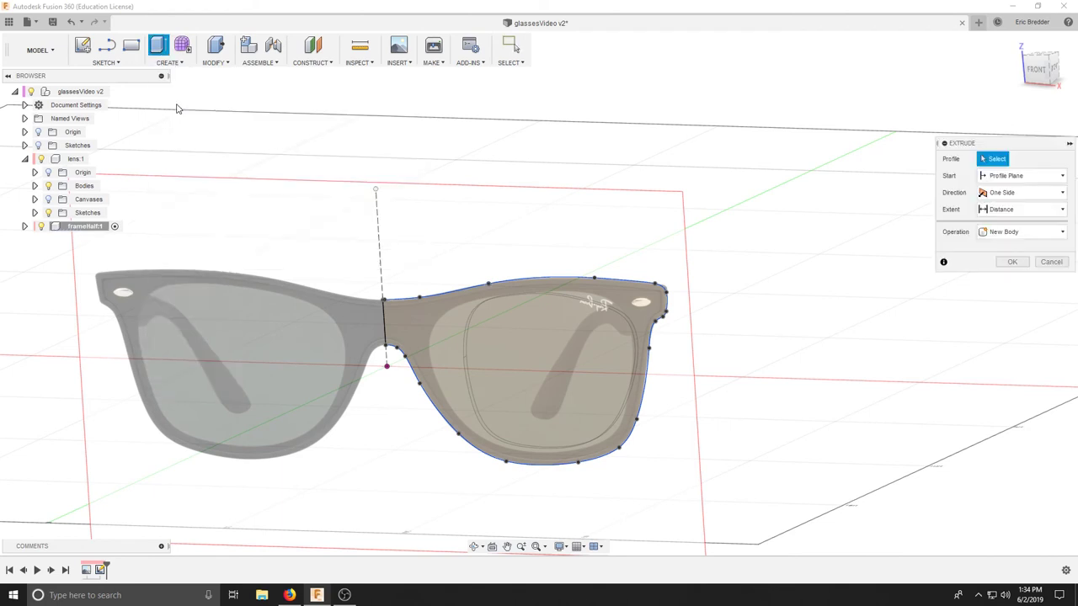
pyautogui.click(432, 322)
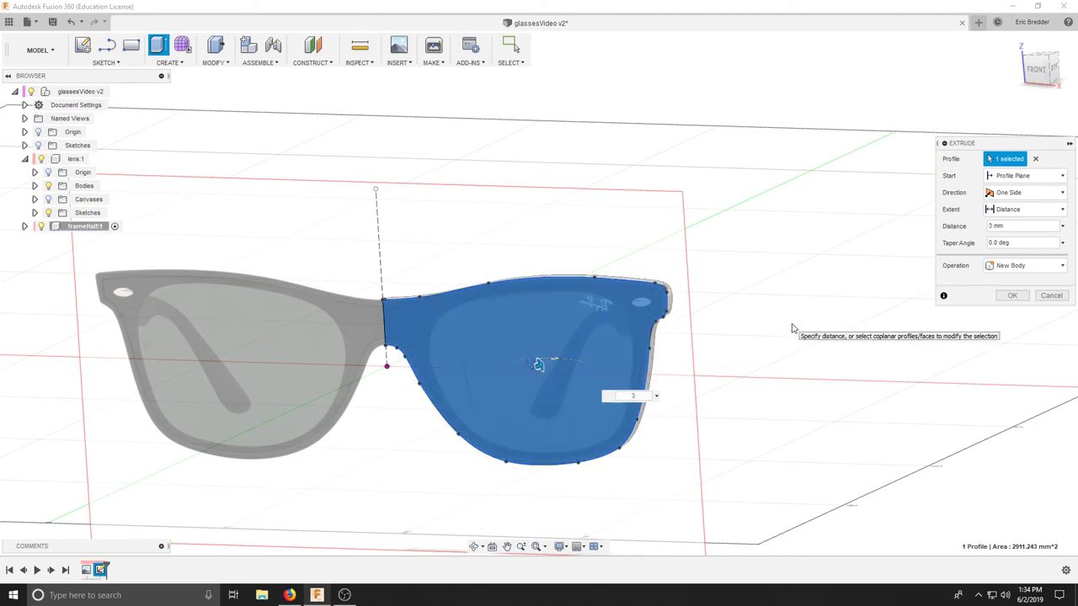
pyautogui.click(1012, 295)
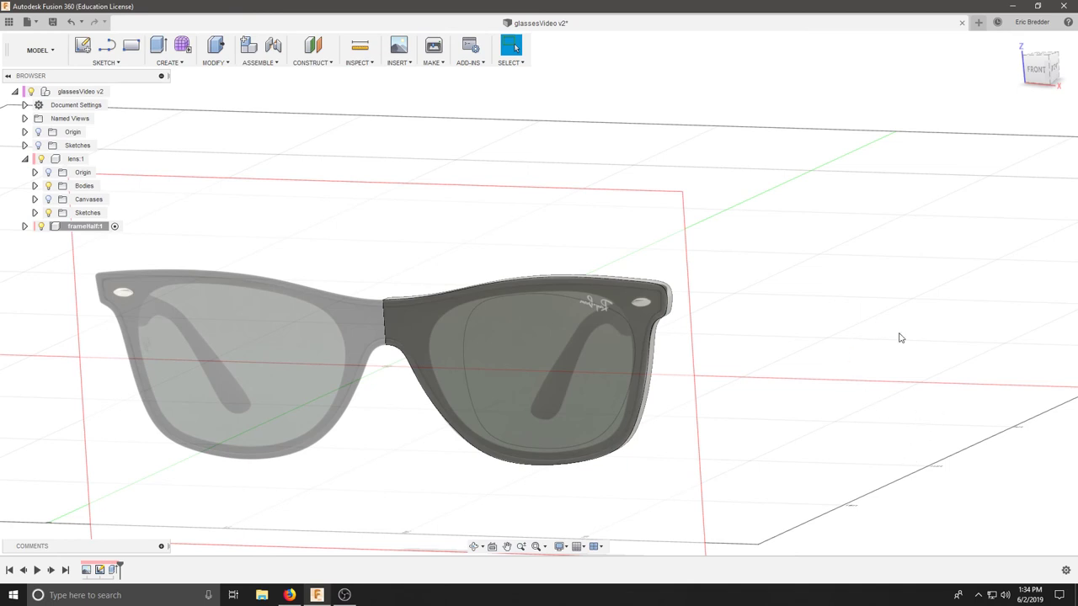
# - Expand frameHalf:1 in the Browser and hide its Canvases folder
pyautogui.keyDown('shift'); pyautogui.moveTo(899, 338); pyautogui.dragTo(877, 341, button='middle'); pyautogui.keyUp('shift')
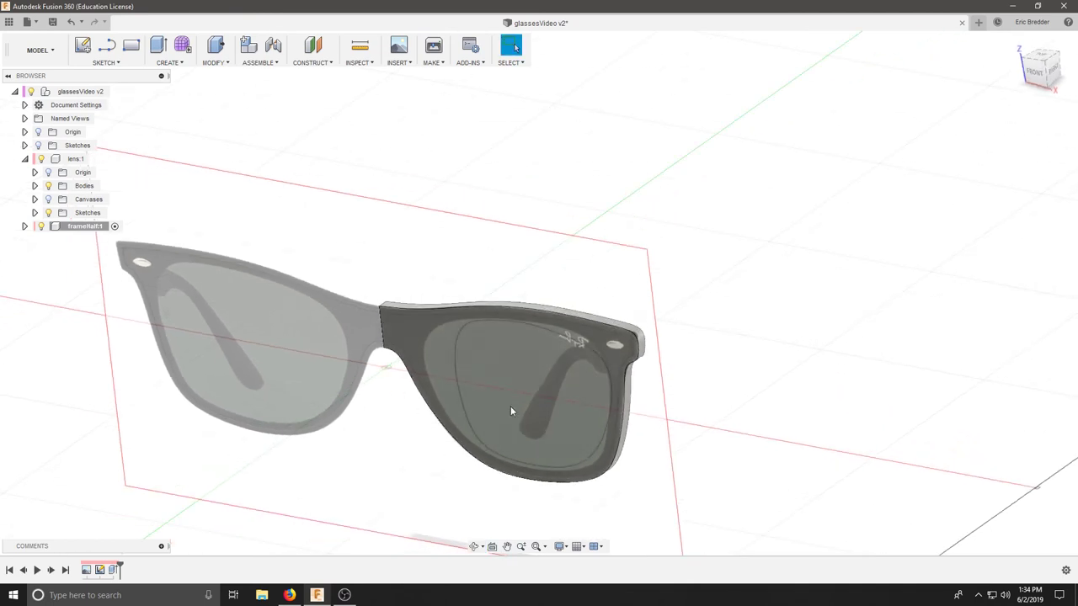
pyautogui.click(24, 227)
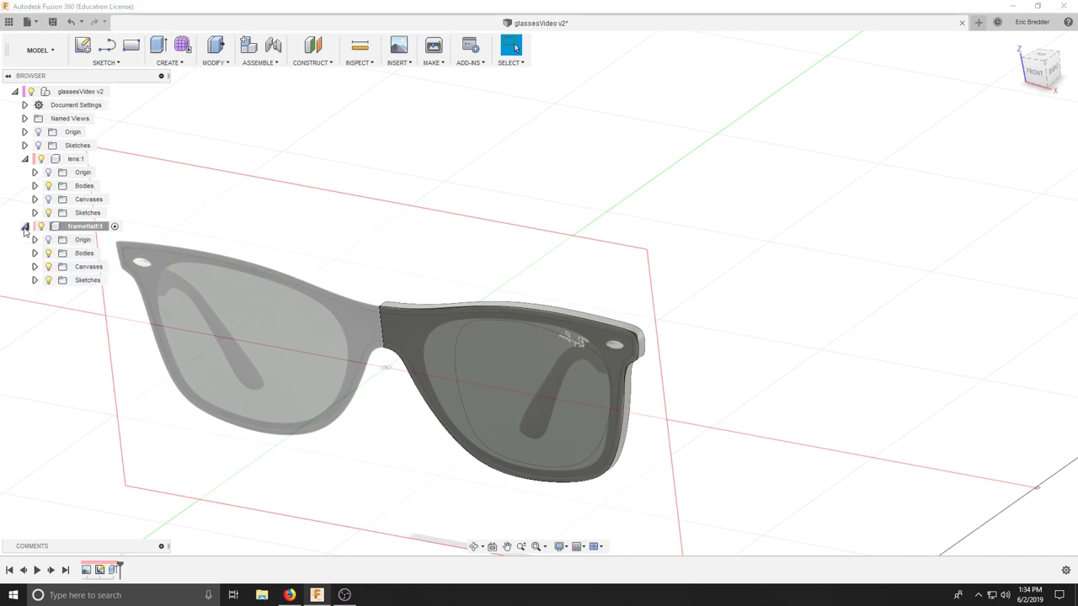
pyautogui.click(48, 266)
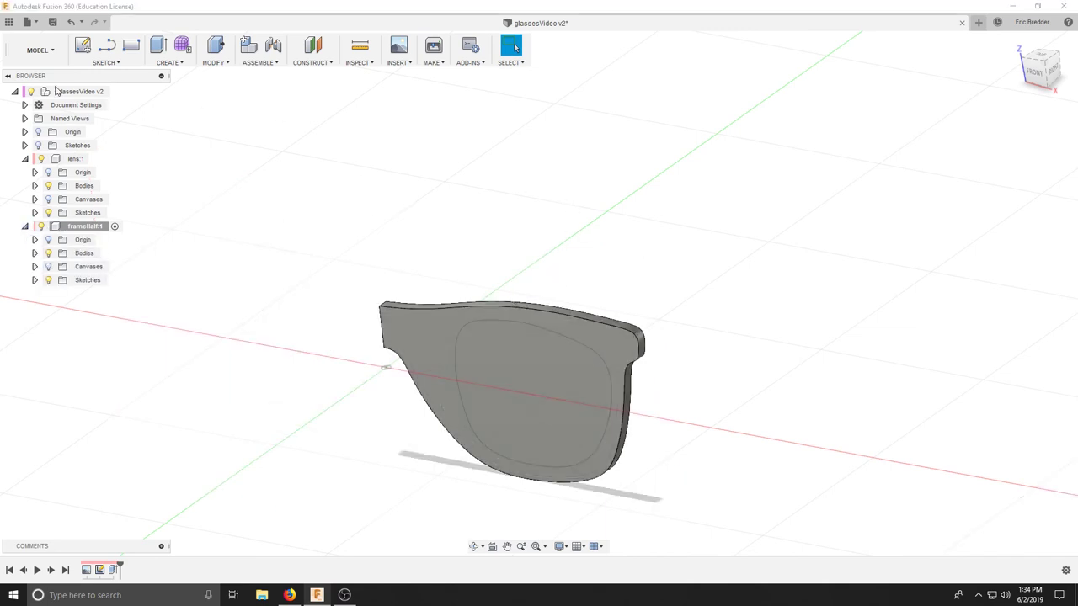